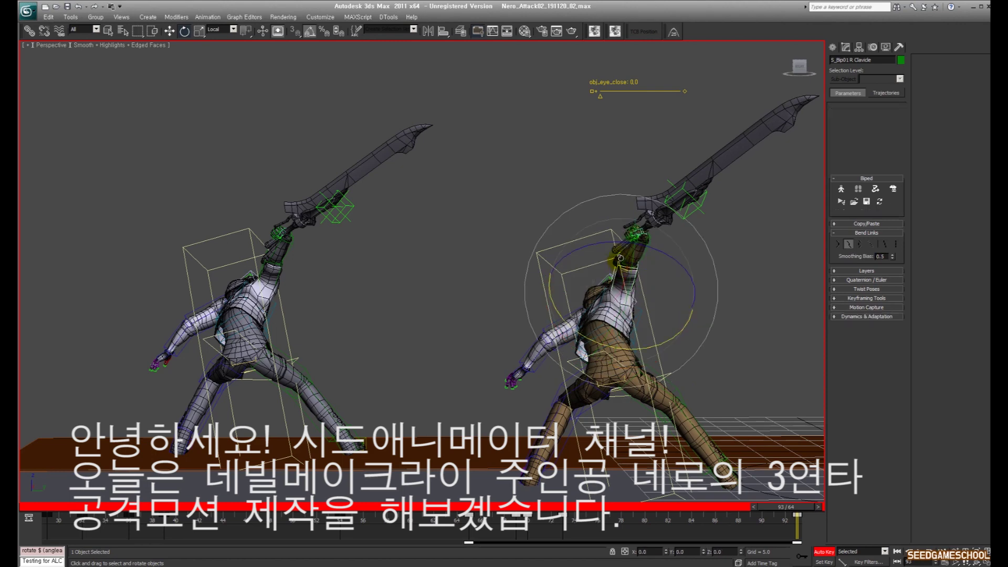
Rotate the biped's right clavicle and arm at frame 93 so the raised sword points more steeply upward.
drag(617, 241, 600, 244)
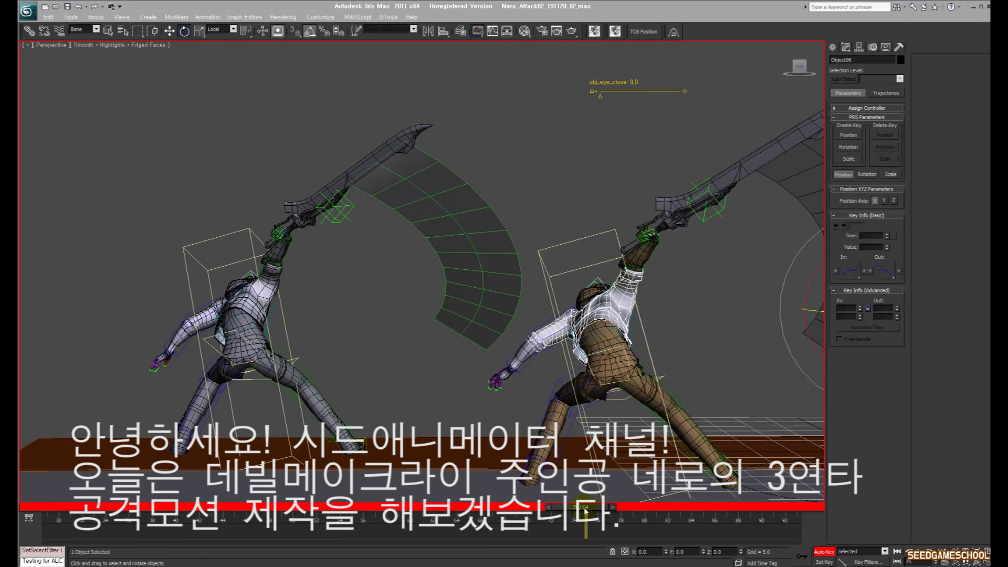
click(658, 247)
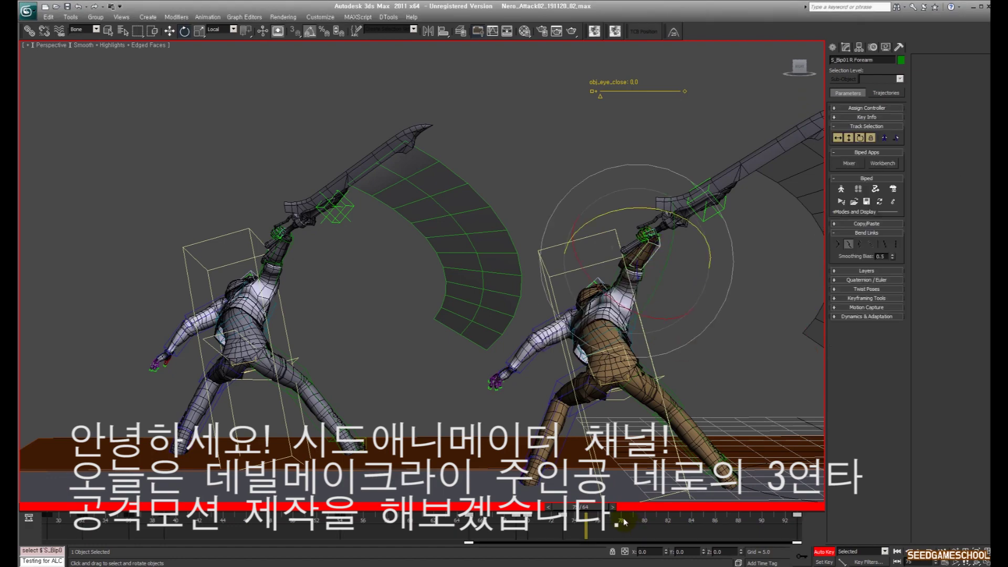
drag(607, 508, 828, 530)
key(e)
Rotate the left clavicle and upper arm at frame 93 to lift the left arm out behind the body.
click(564, 318)
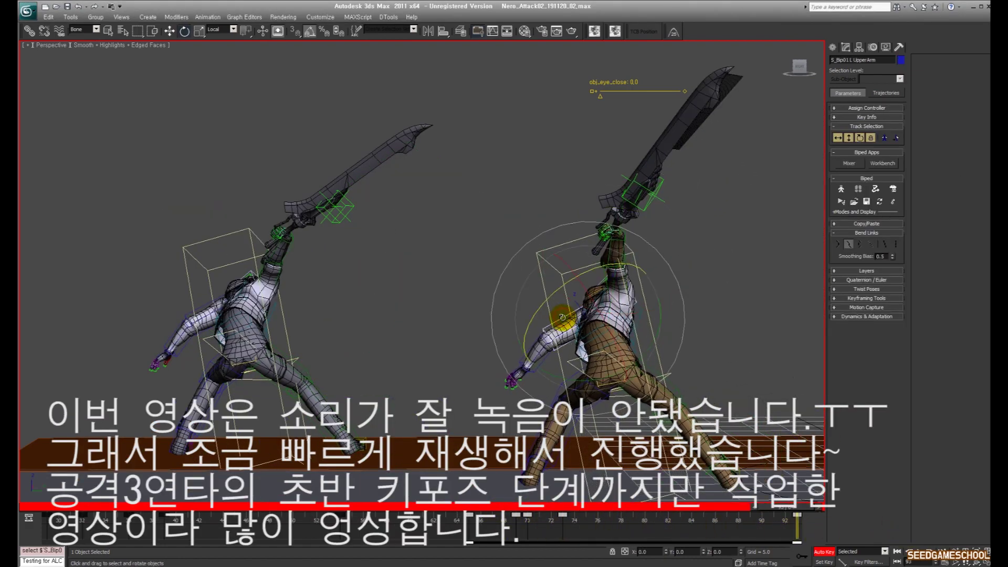
alt+middle_drag(613, 289, 706, 294)
click(542, 315)
click(535, 333)
key(Page_Down)
drag(470, 509, 793, 525)
key(Page_Up)
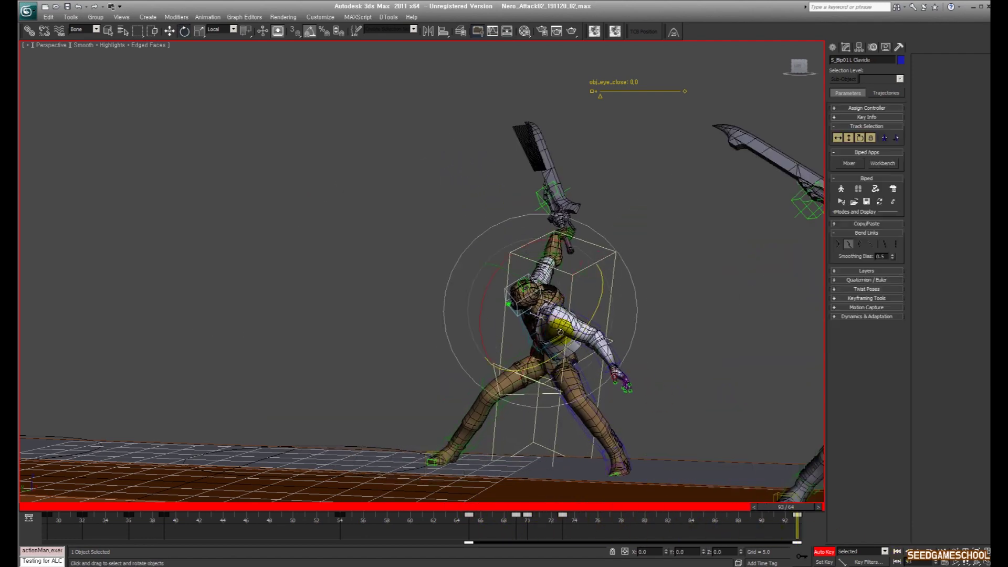
key(Page_Down)
drag(597, 298, 572, 286)
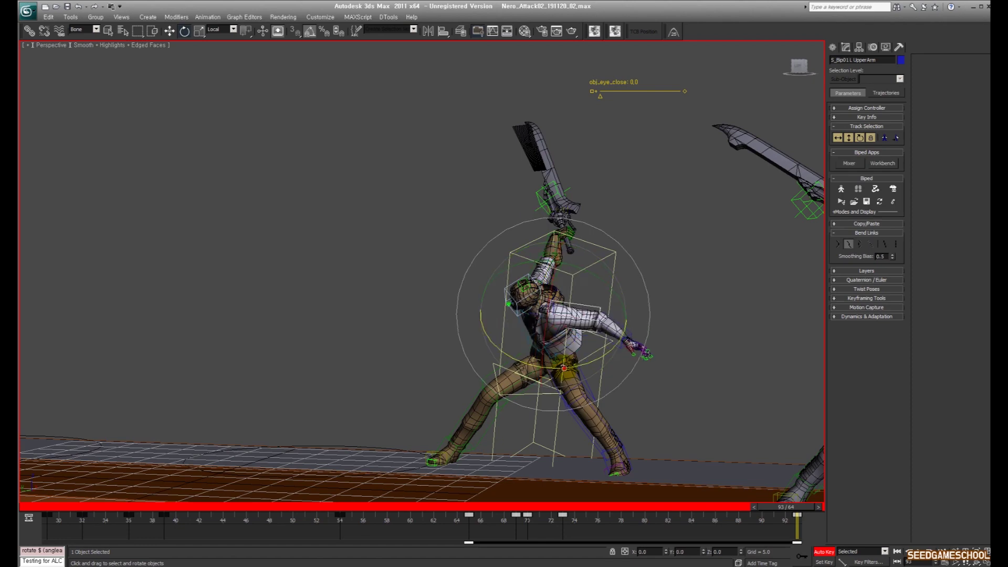
click(548, 354)
Refine the upper-body pose and reposition the biped's center of mass slightly at frame 93.
alt+middle_drag(588, 284, 613, 305)
click(621, 302)
drag(635, 320, 630, 329)
click(850, 137)
key(w)
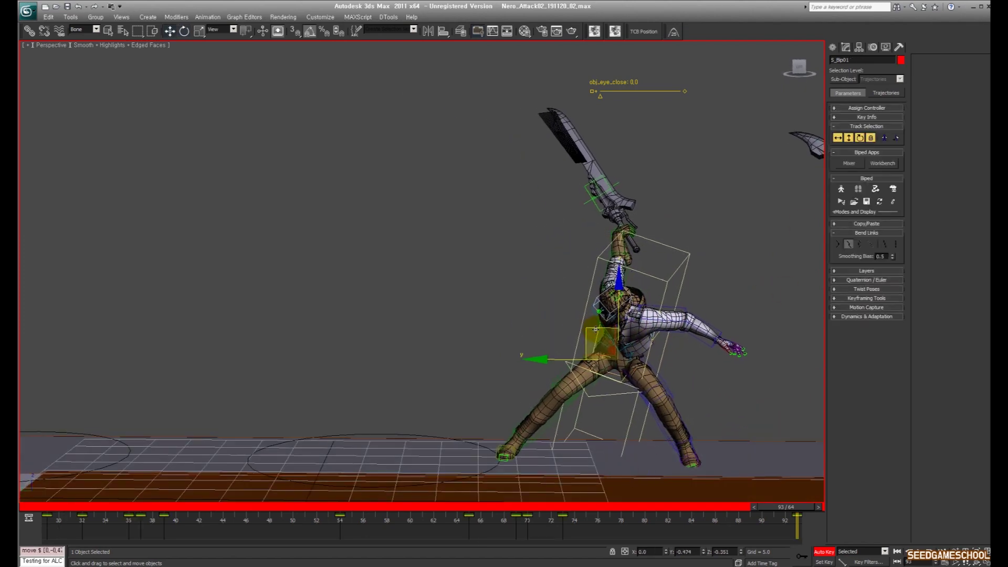
key(e)
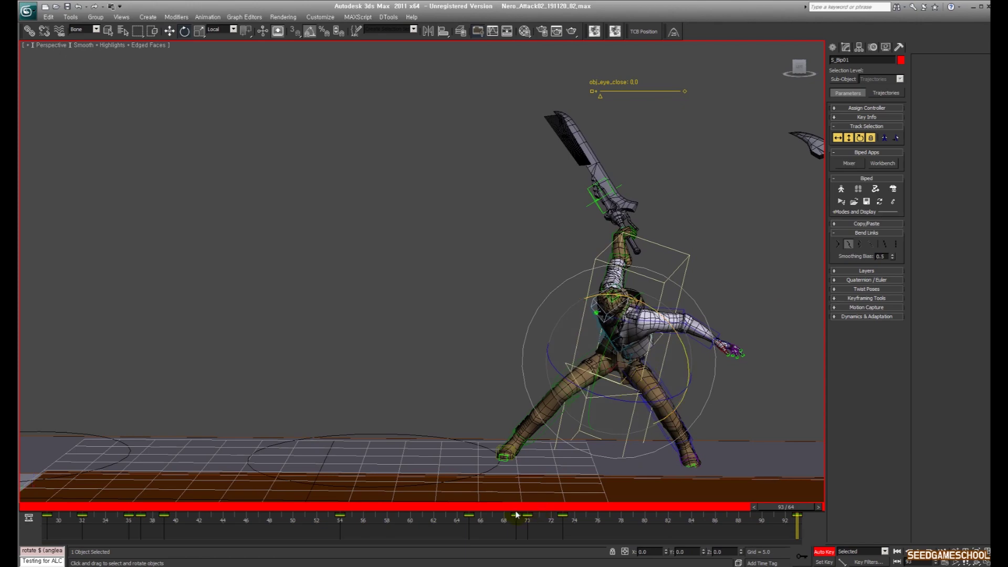
Play back the attack motion and shift the visible time range to continue posing at frame 103.
key(/)
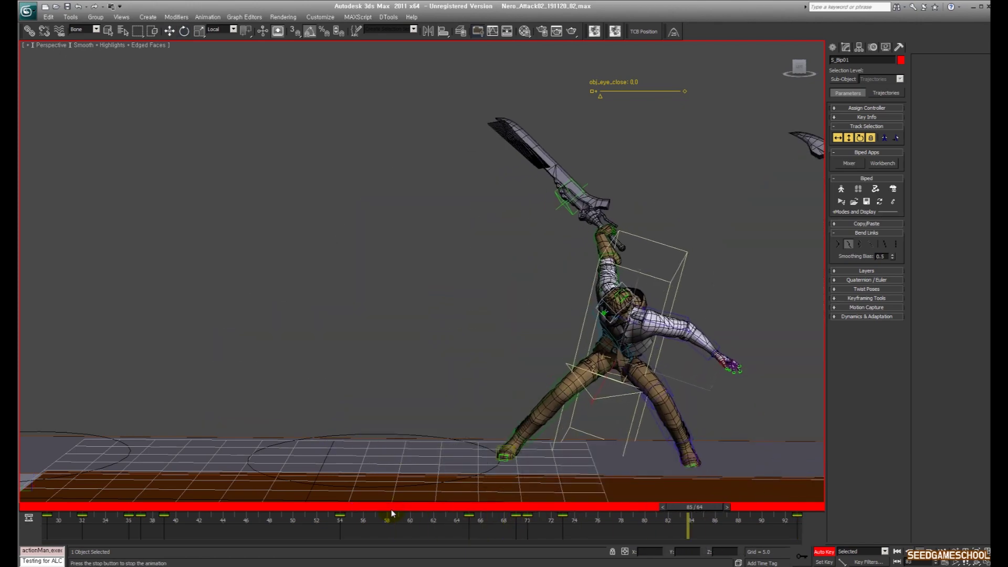
key(/)
click(805, 509)
ctrl+alt+right_drag(791, 527, 370, 528)
ctrl+alt+drag(557, 531, 398, 533)
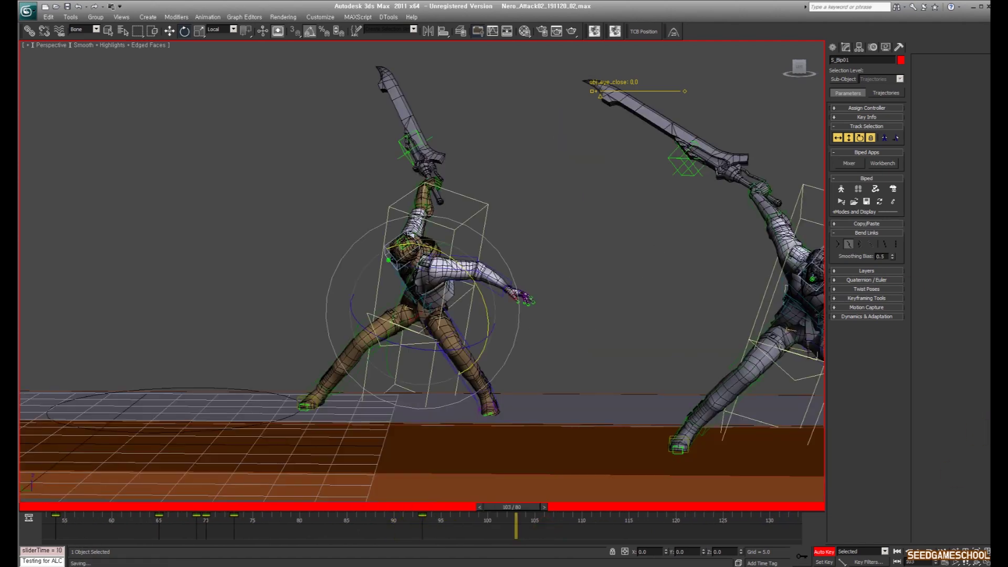
Shift the body and step the left foot forward at frame 103, and expand the TCB settings in Key Info.
click(417, 344)
drag(419, 354, 462, 282)
drag(444, 406, 565, 369)
click(480, 404)
key(w)
alt+middle_drag(564, 368, 558, 389)
drag(559, 389, 574, 395)
click(867, 117)
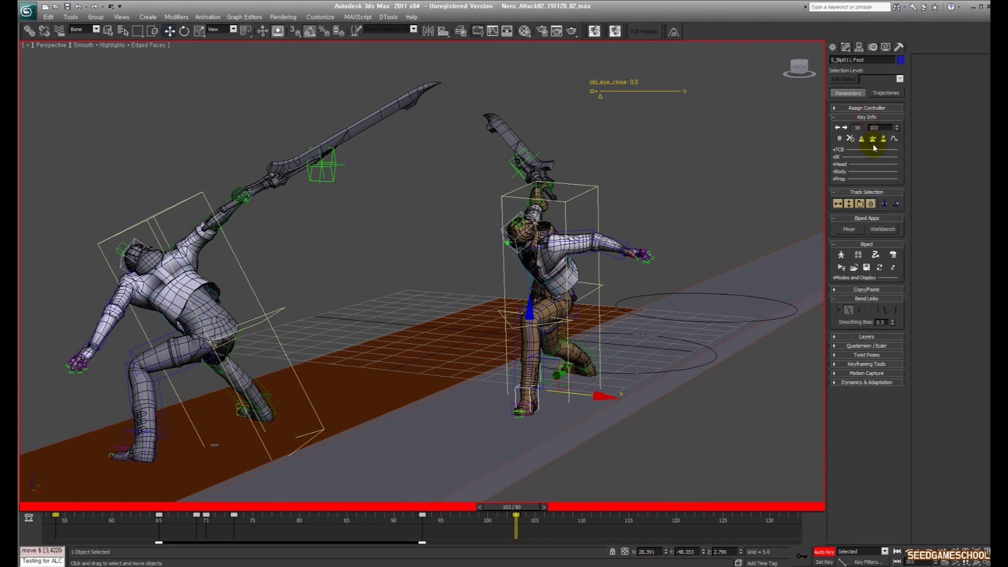
click(839, 150)
alt+middle_drag(481, 226, 552, 255)
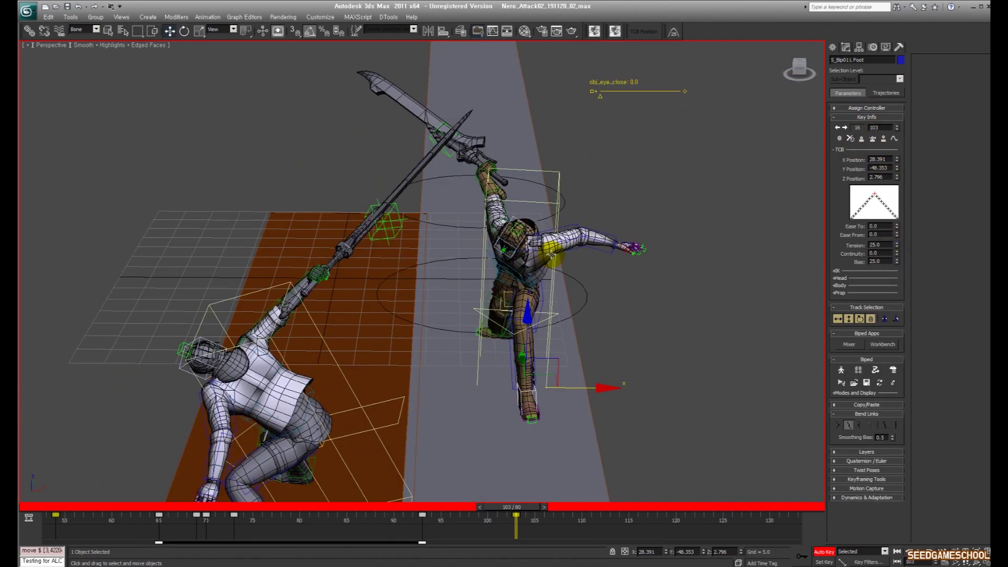
Move and rotate the biped's center of mass at frame 103 to settle the body into the forward lunge.
click(513, 379)
click(535, 346)
drag(568, 322, 580, 322)
click(852, 320)
alt+middle_drag(495, 268, 532, 249)
drag(494, 261, 503, 265)
key(e)
drag(564, 265, 539, 279)
Rotate the spine links at frame 103 so the torso twists around and leans forward over the front leg.
click(551, 270)
click(896, 427)
alt+middle_drag(575, 222, 468, 210)
drag(551, 276, 572, 277)
alt+middle_drag(561, 221, 628, 219)
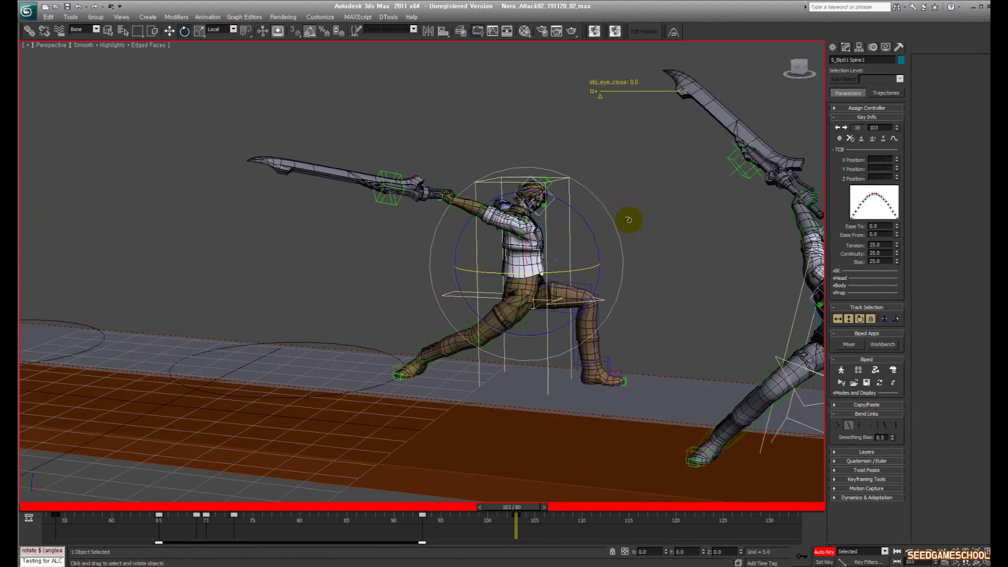
drag(543, 235, 599, 216)
click(507, 279)
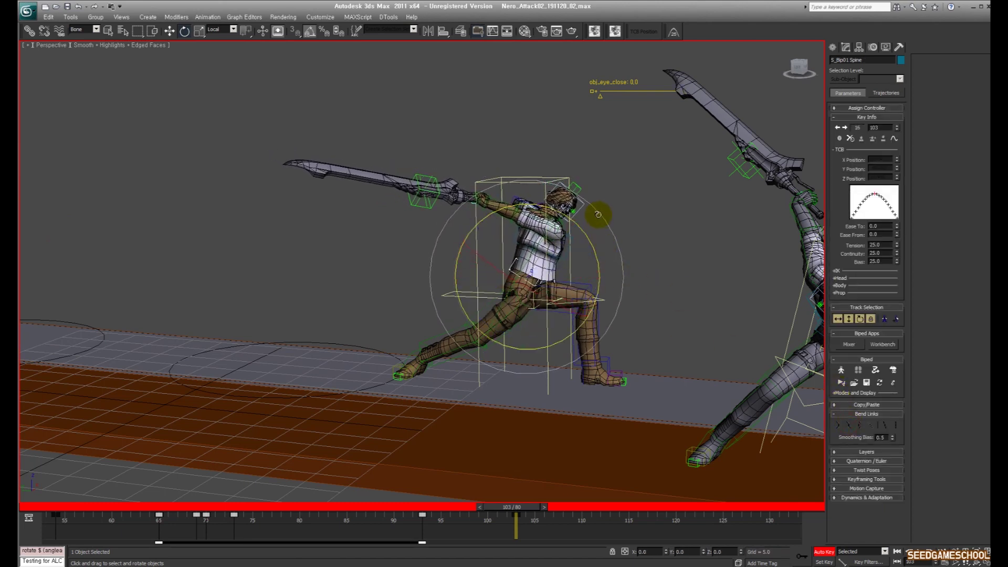
click(584, 205)
Rotate the left clavicle, upper arm and lower arm links at frame 103 to lower the outstretched left arm.
alt+middle_drag(584, 205, 589, 238)
click(596, 218)
key(Page_Up)
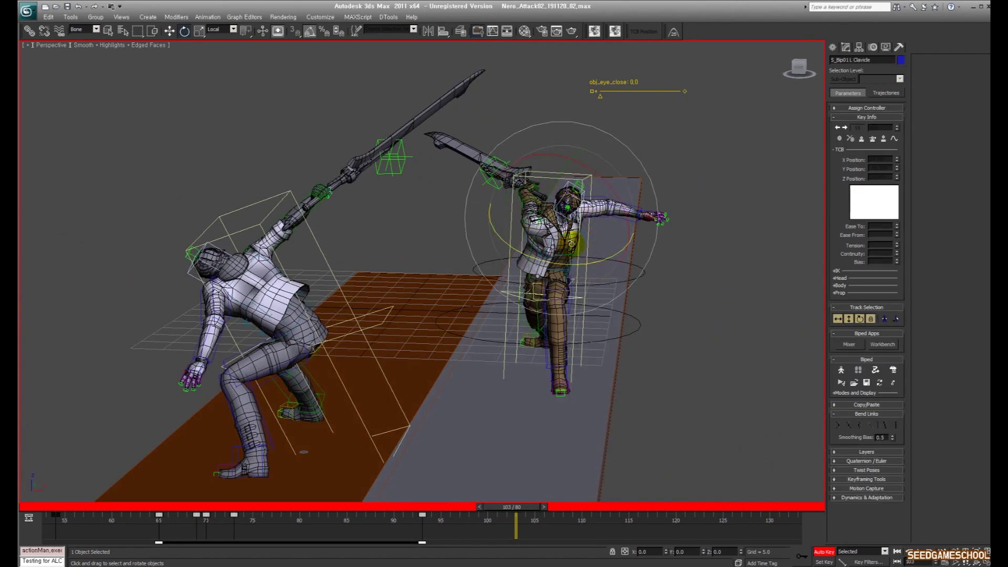
key(Page_Down)
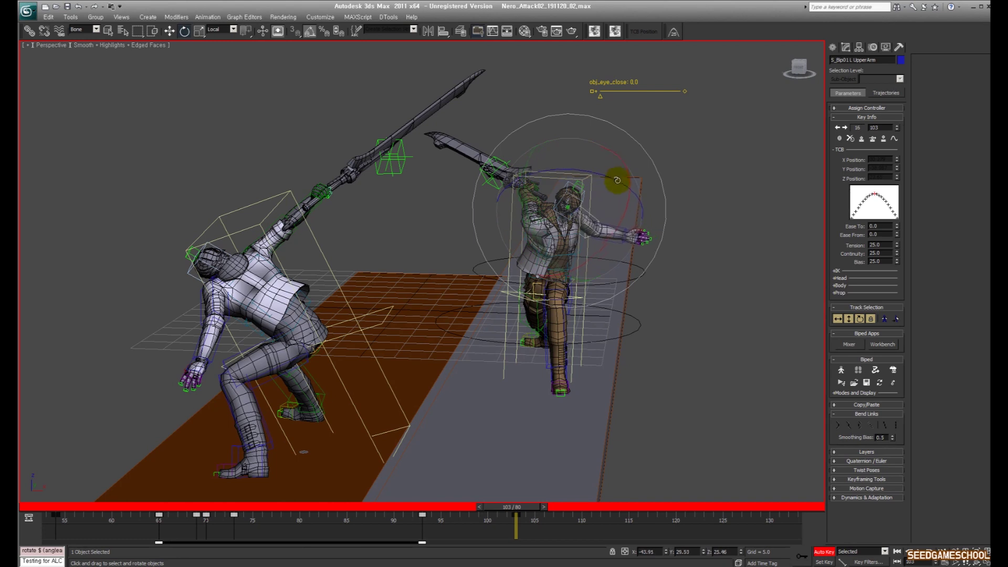
key(Page_Down)
key(Page_Down)
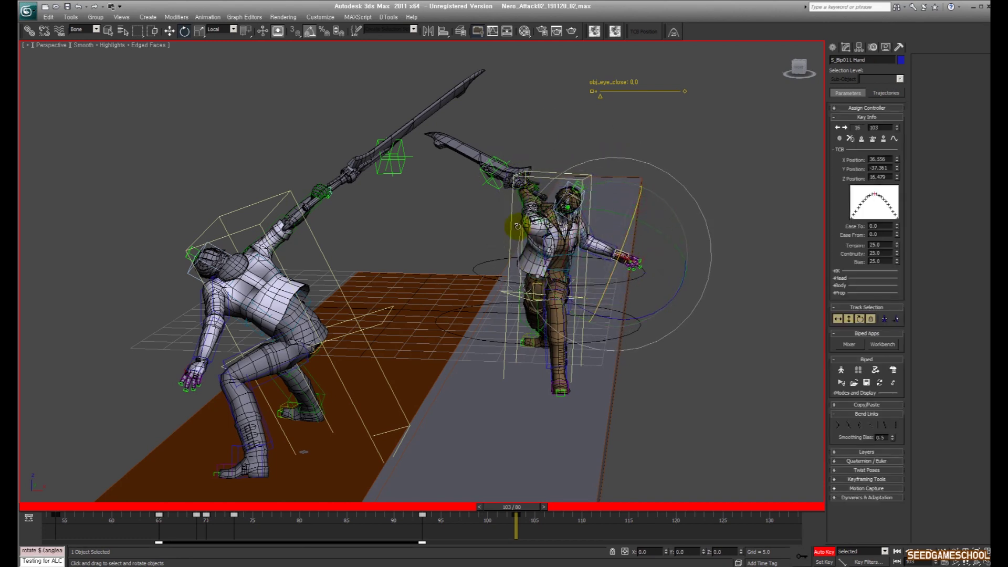
Rotate the right clavicle, arm and hand at frame 103 so the sword swings down behind the body.
click(522, 217)
key(Page_Up)
drag(566, 256, 546, 218)
key(Page_Up)
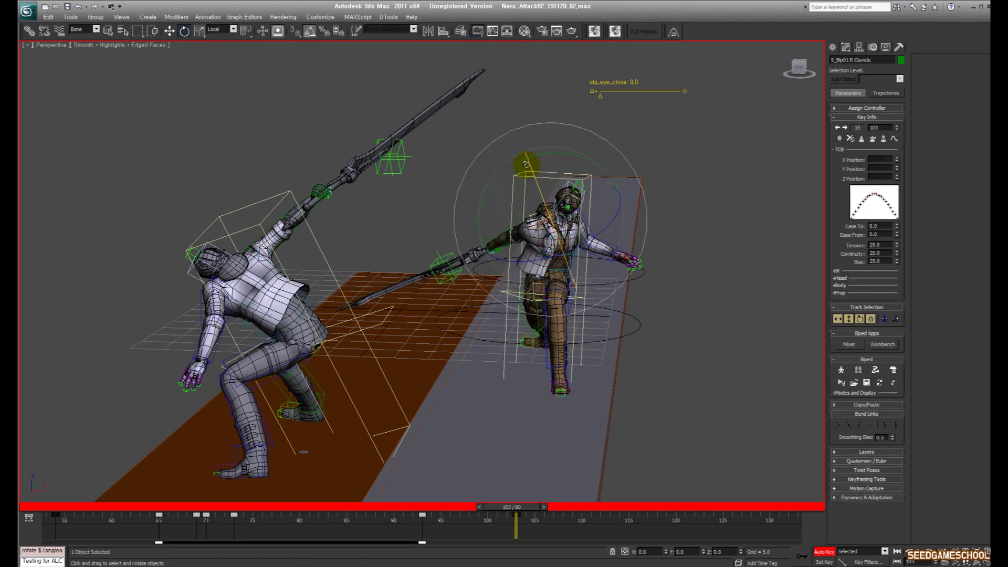
key(Page_Down)
drag(526, 164, 520, 167)
drag(562, 231, 515, 251)
key(Page_Down)
key(Page_Down)
drag(531, 315, 494, 302)
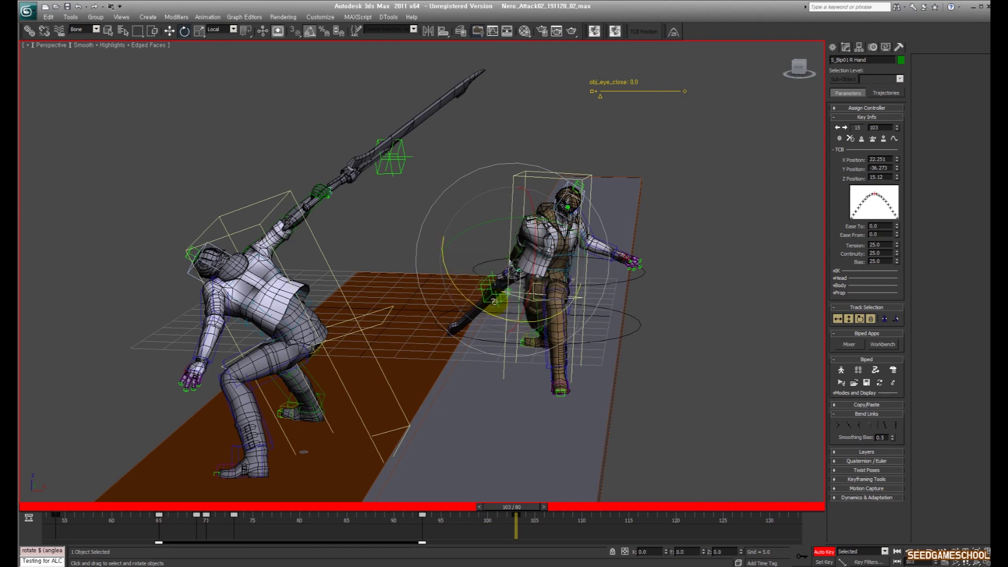
Preview the swing and rotate the right forearm by about 39 degrees around its local X axis at frame 103.
key(slash)
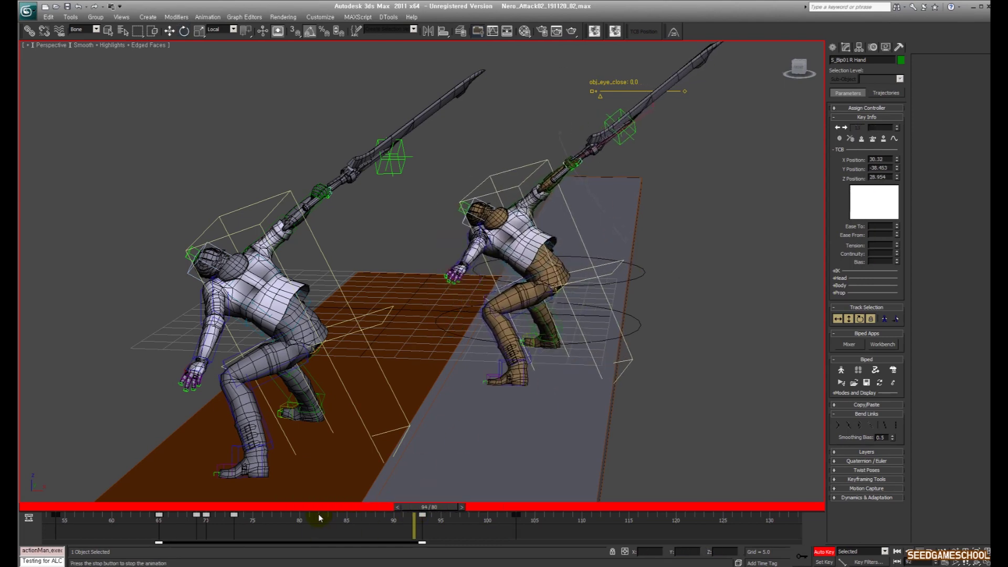
alt+middle_drag(462, 390, 572, 365)
drag(424, 508, 516, 509)
key(e)
click(489, 284)
click(873, 139)
drag(493, 237, 472, 219)
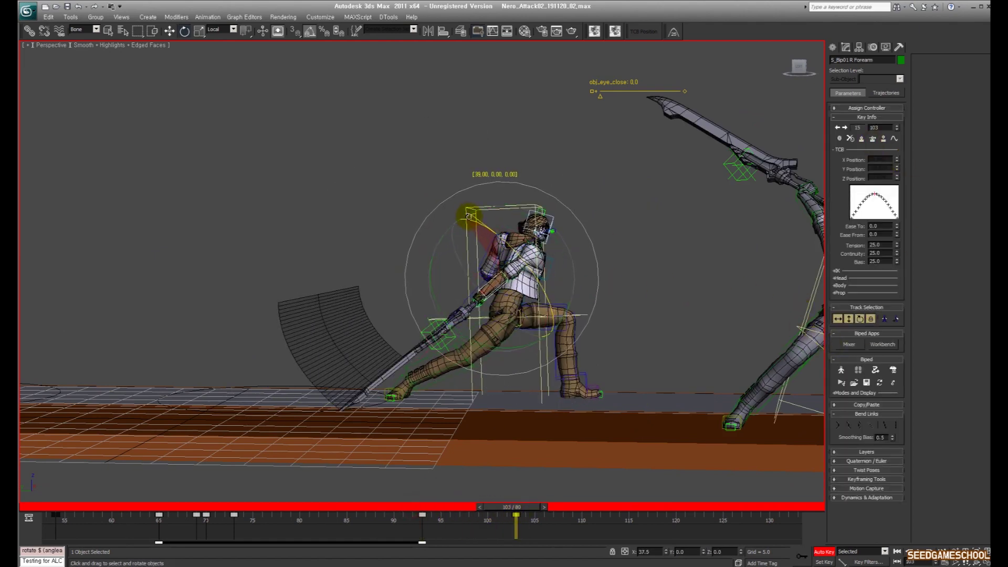
key(w)
alt+middle_drag(478, 222, 517, 265)
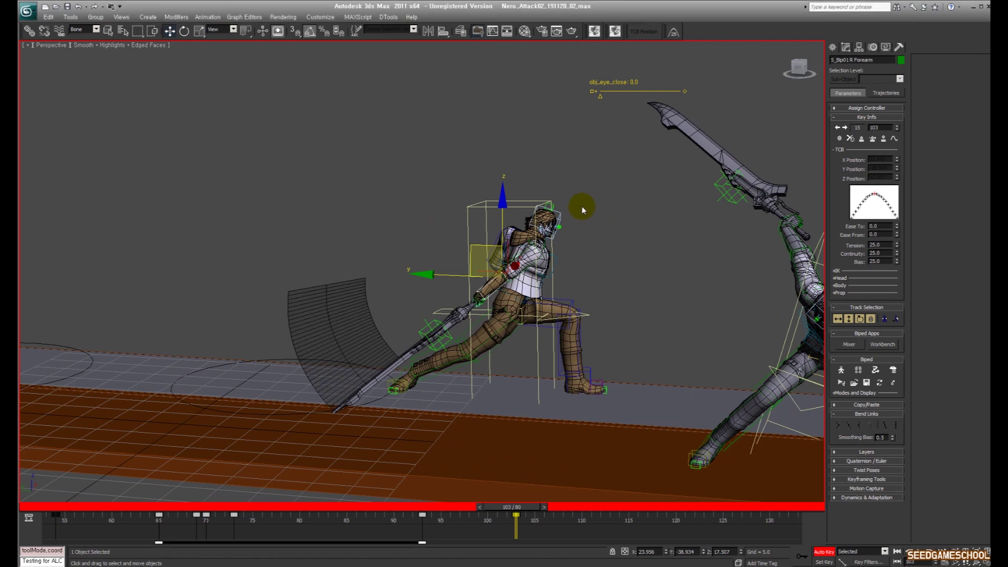
Key all parts in the S_ALLKEY selection set at frame 103 and advance to frame 108.
key(q)
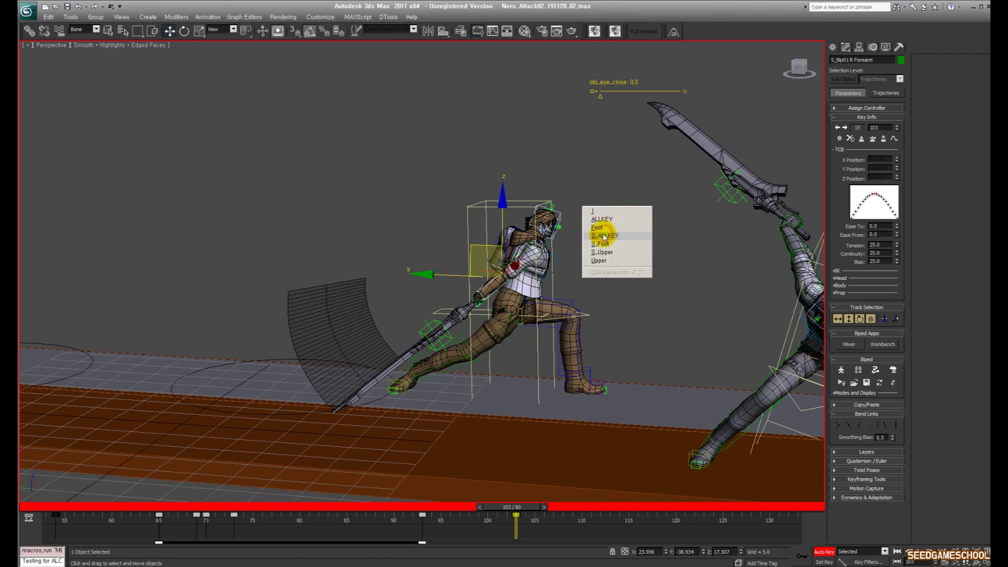
click(604, 235)
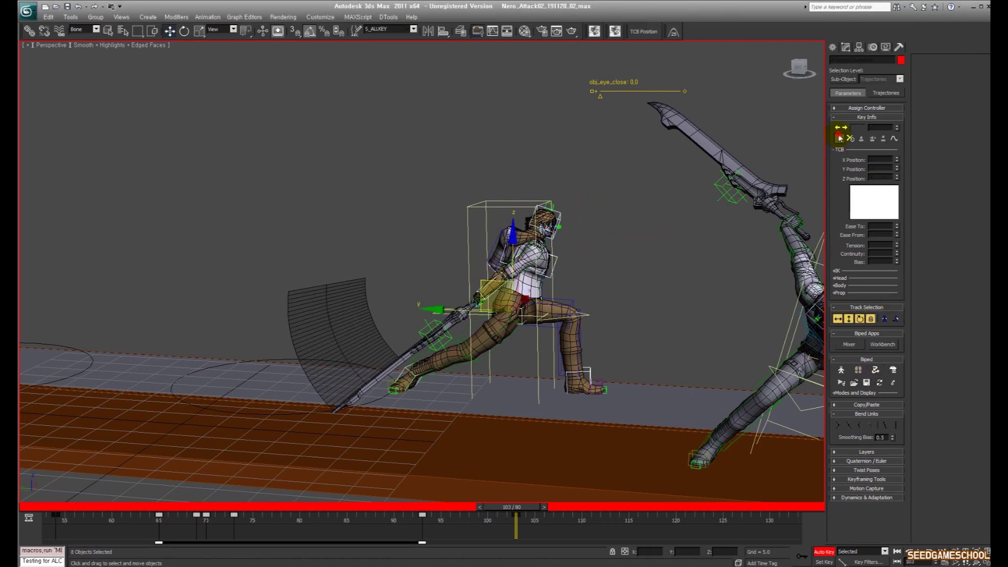
drag(517, 510, 554, 512)
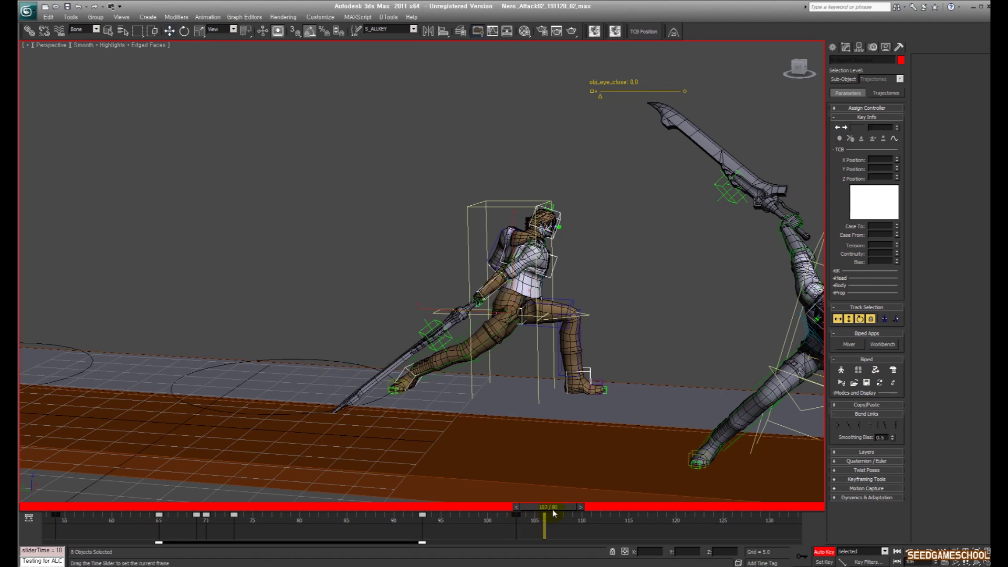
Raise the biped's center of mass and shift it forward over the left foot at frame 108.
click(849, 319)
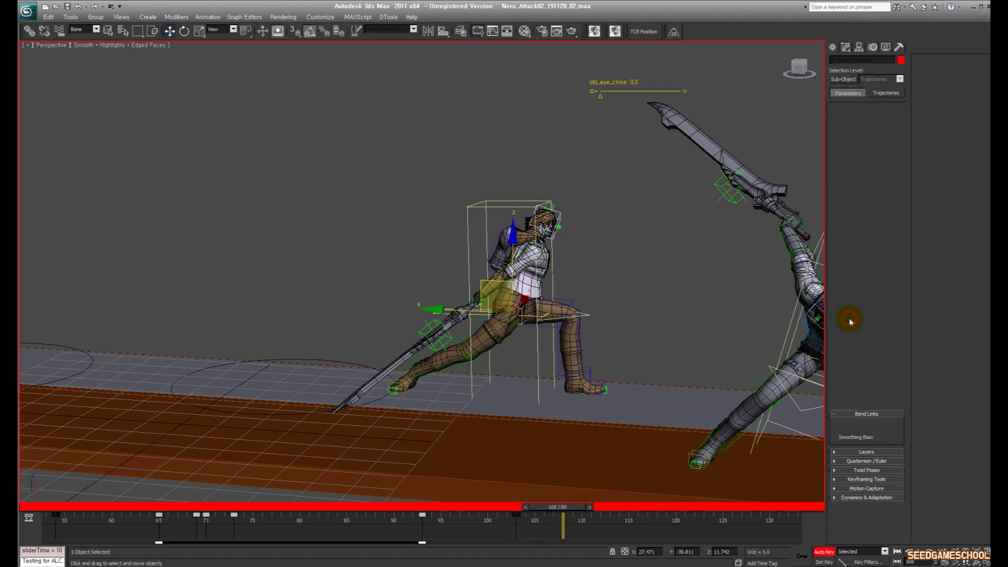
drag(513, 297, 604, 257)
key(e)
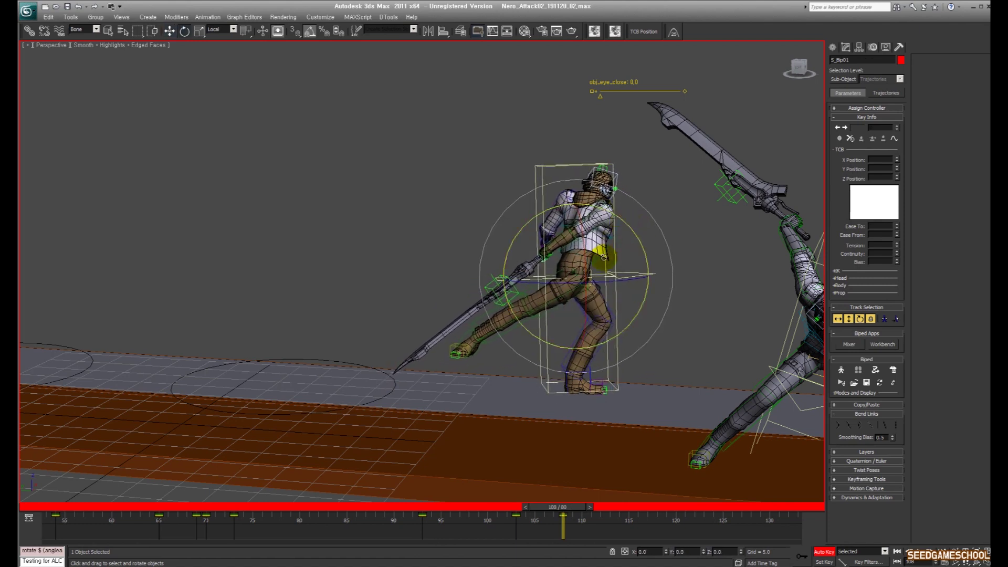
Rotate the spine links at frame 108 to adjust the torso's twist over the standing leg.
click(622, 232)
alt+middle_drag(700, 215, 619, 224)
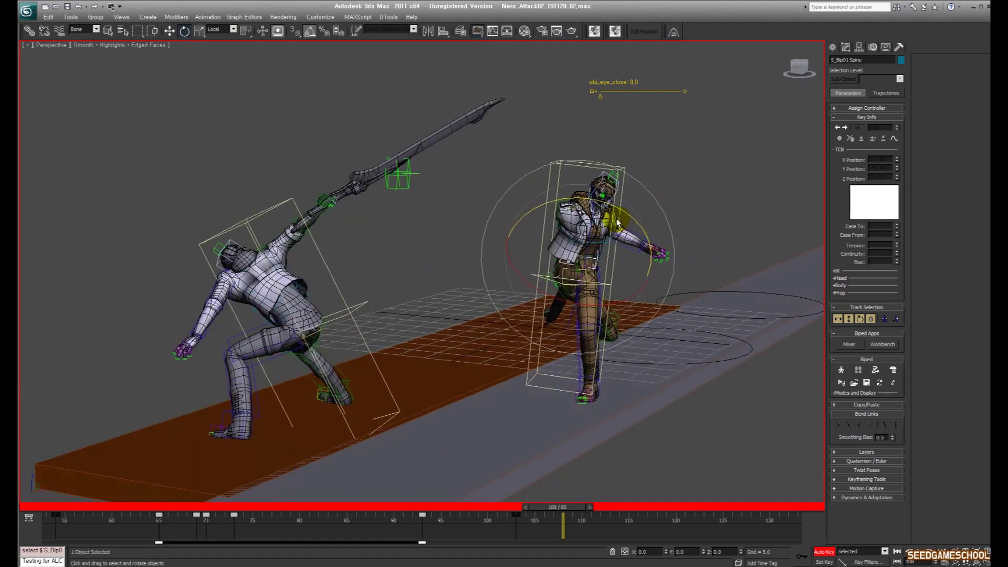
drag(592, 306, 609, 300)
click(608, 244)
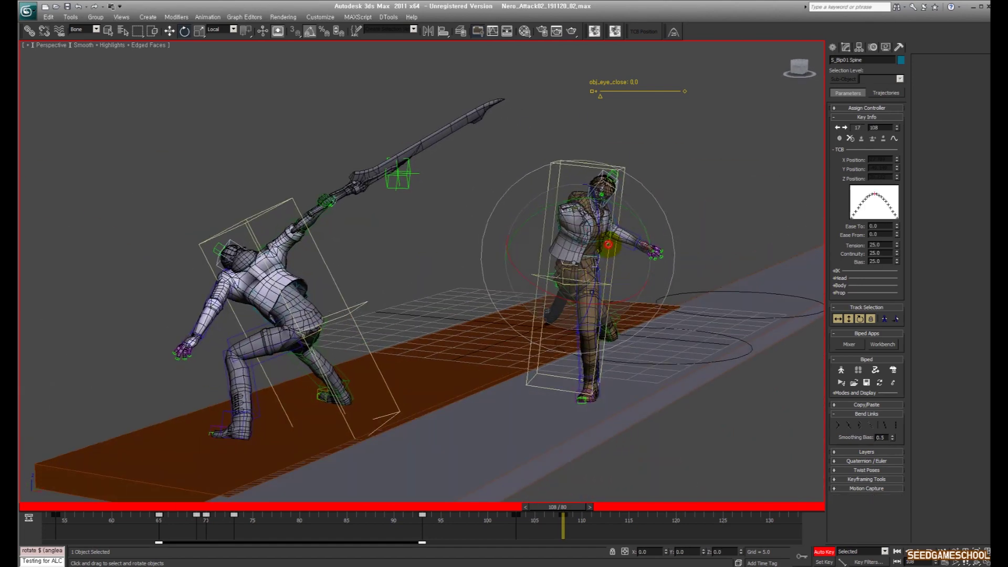
click(581, 225)
alt+middle_drag(639, 216, 567, 207)
drag(545, 197, 551, 205)
Rotate the trailing right foot and bring it forward toward the left foot at frame 108.
click(688, 359)
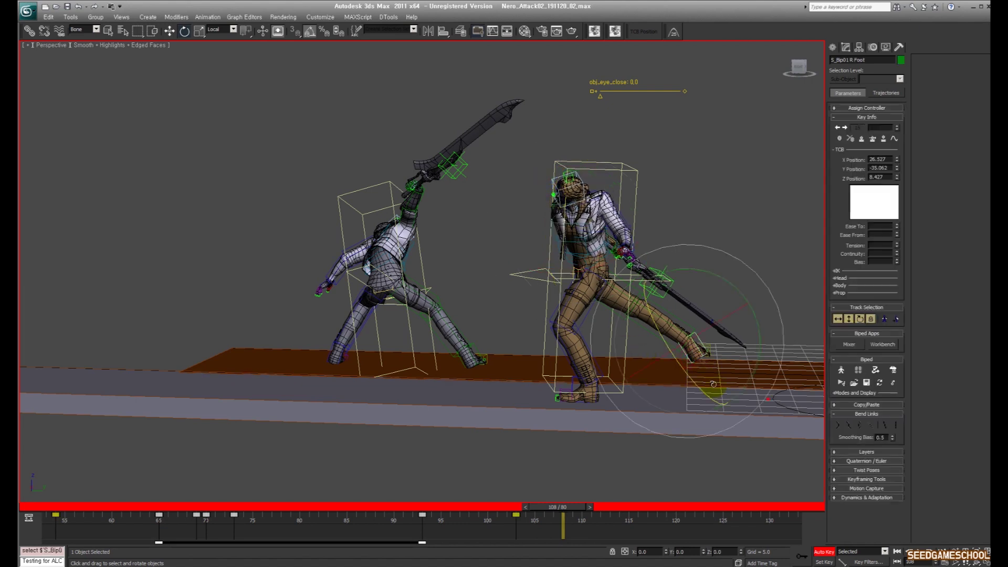
drag(764, 369, 767, 363)
drag(720, 339, 658, 378)
key(w)
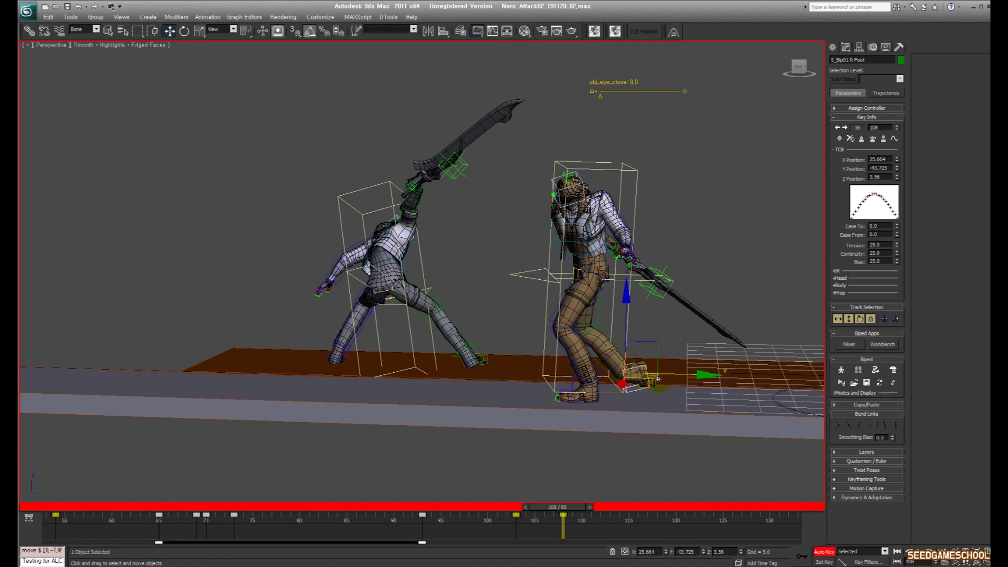
click(654, 381)
Rotate and lower the right foot at frame 108 so its toes touch the ground with the heel raised.
key(e)
drag(751, 385, 751, 385)
drag(665, 317, 589, 364)
click(637, 394)
click(641, 387)
key(w)
drag(646, 325, 647, 326)
Rotate the right clavicle and arm across the body at frame 108 to raise the sword beside the head.
mouse_move(563, 220)
alt+middle_down()
mouse_move(629, 225)
mouse_move(558, 223)
alt+middle_up()
click(521, 222)
key(e)
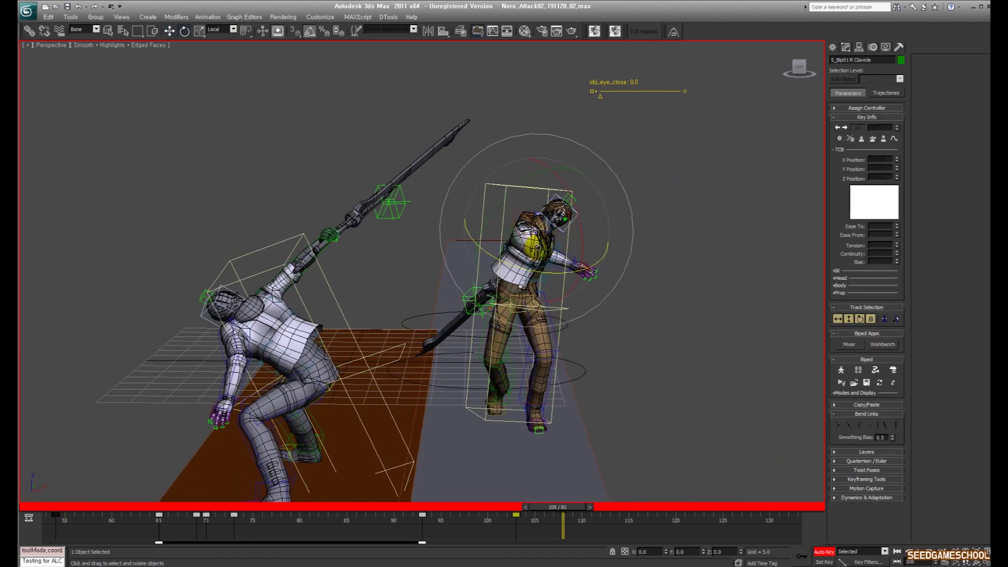
drag(535, 282, 707, 218)
click(585, 229)
drag(632, 216, 610, 223)
click(561, 236)
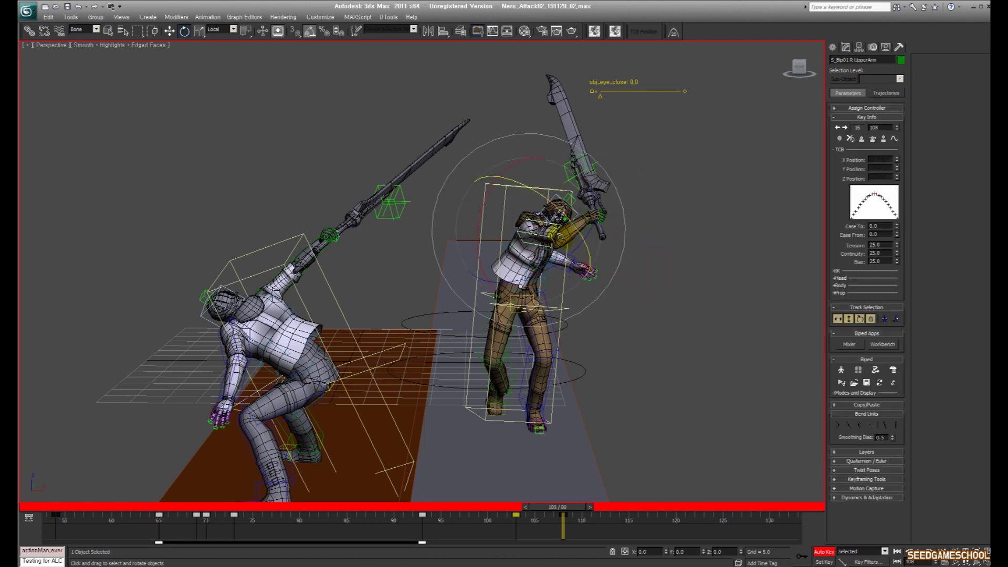
key(Page_Up)
key(Page_Down)
drag(577, 263, 572, 223)
Rotate the left clavicle and upper arm at frame 108 to extend the left arm behind the body.
click(573, 257)
alt+middle_drag(630, 259, 524, 248)
key(Page_Up)
key(Page_Up)
drag(570, 235, 561, 230)
key(Page_Down)
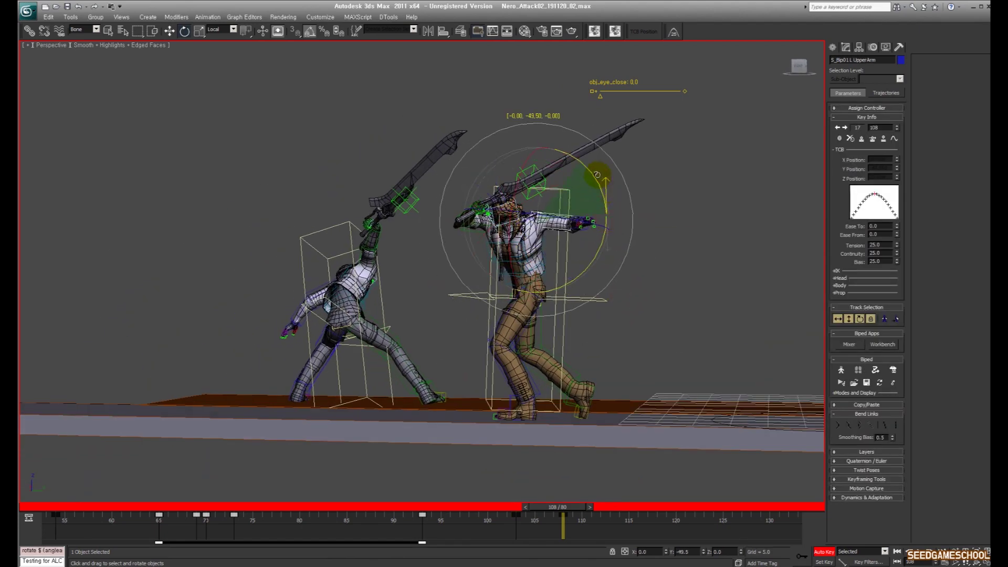
drag(598, 174, 599, 195)
Rotate the upper spine links at frame 108, with Spine2 turned about 5.5 degrees around Z, and check the motion from frame 103.
click(545, 275)
drag(486, 219, 506, 196)
click(506, 229)
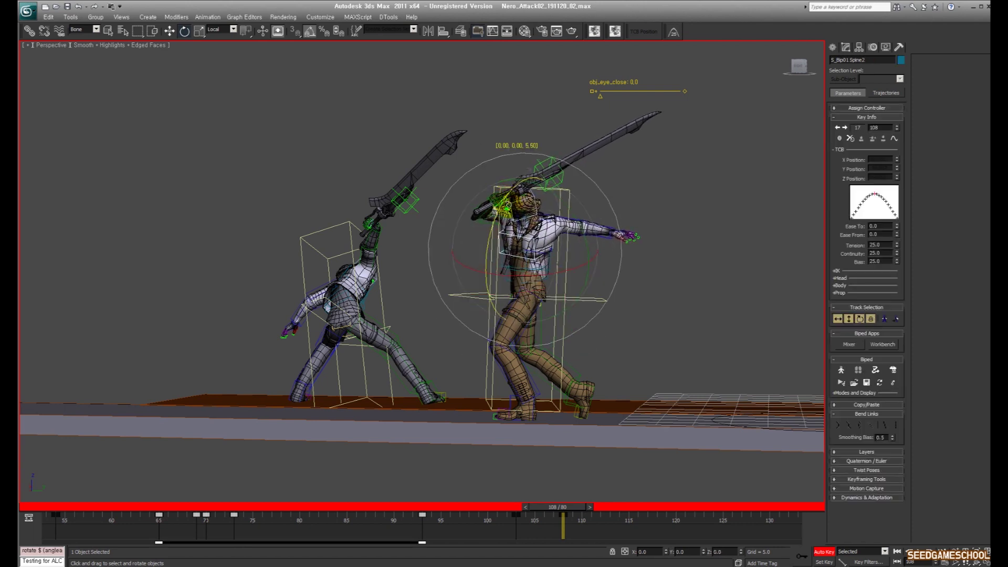
drag(464, 503, 565, 514)
alt+middle_drag(592, 288, 665, 288)
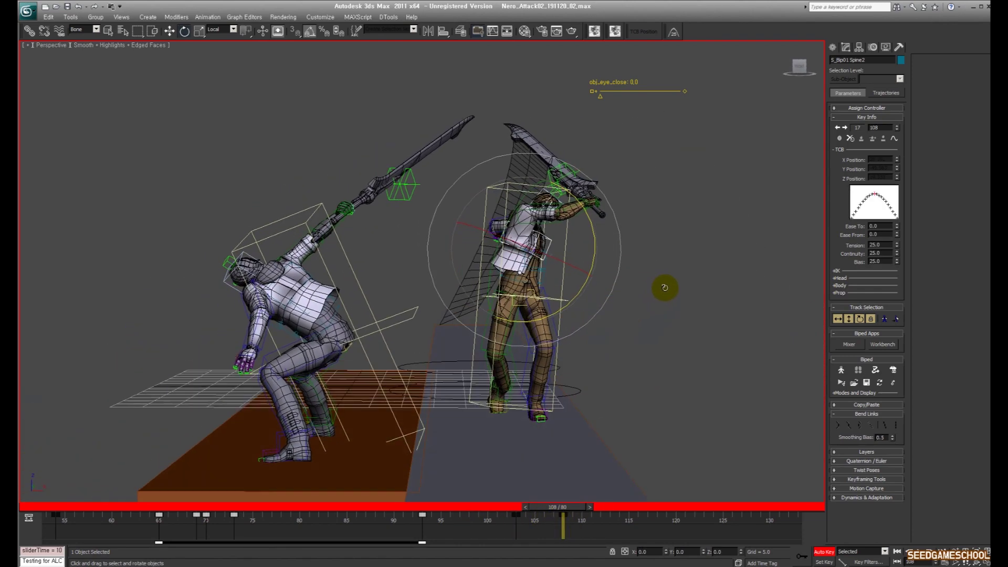
Pick an IK pivot for the right foot and rotate the foot about it at frame 108.
click(517, 373)
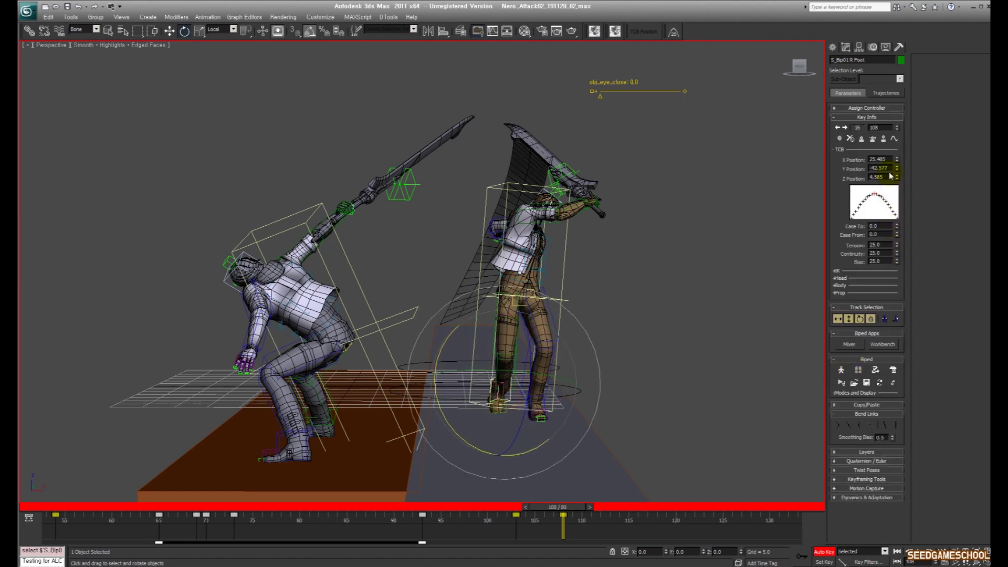
click(882, 272)
click(896, 301)
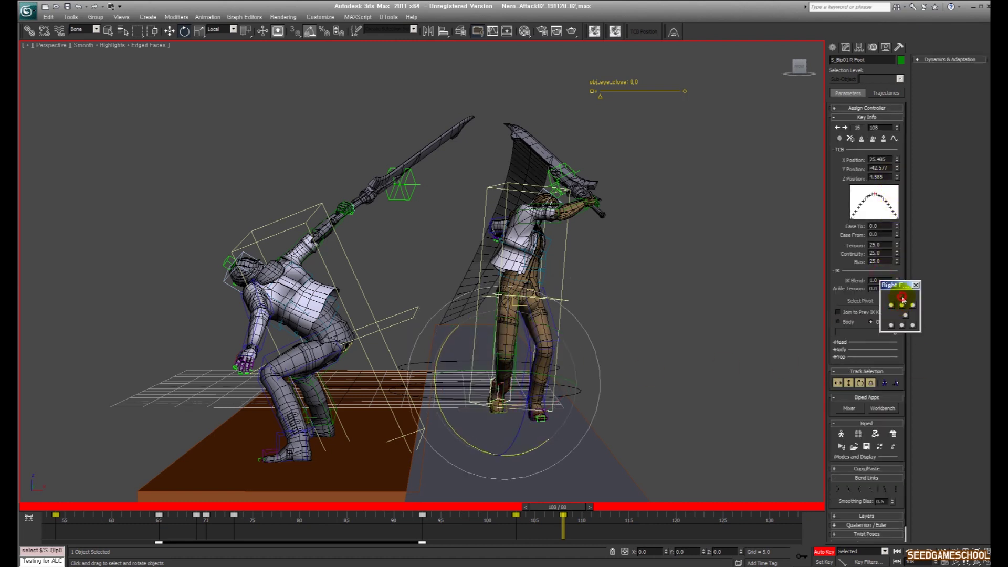
drag(518, 371, 536, 355)
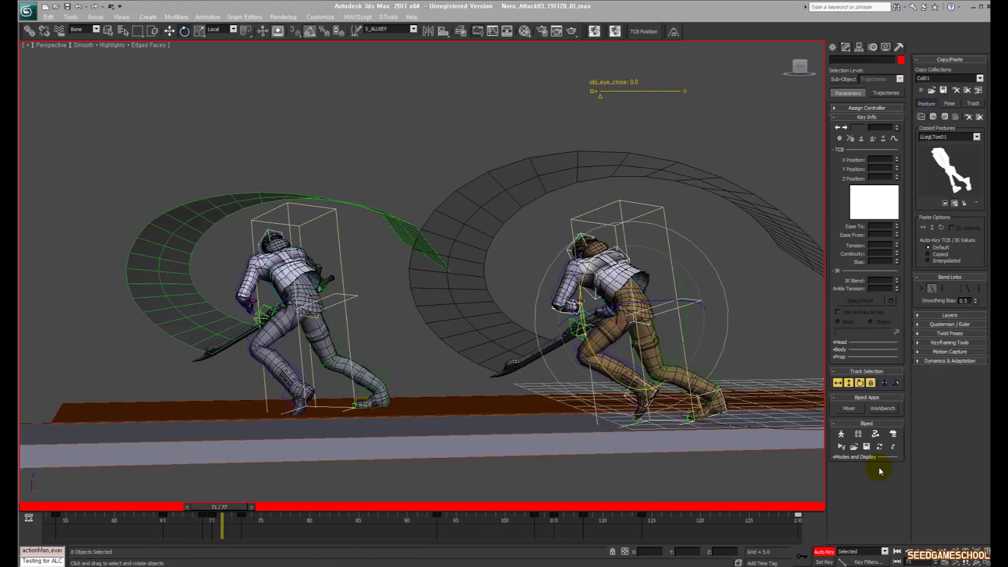
At frame 130 of the third attack, shift the center of mass forward and down and rotate it.
drag(571, 507, 877, 474)
click(503, 268)
key(w)
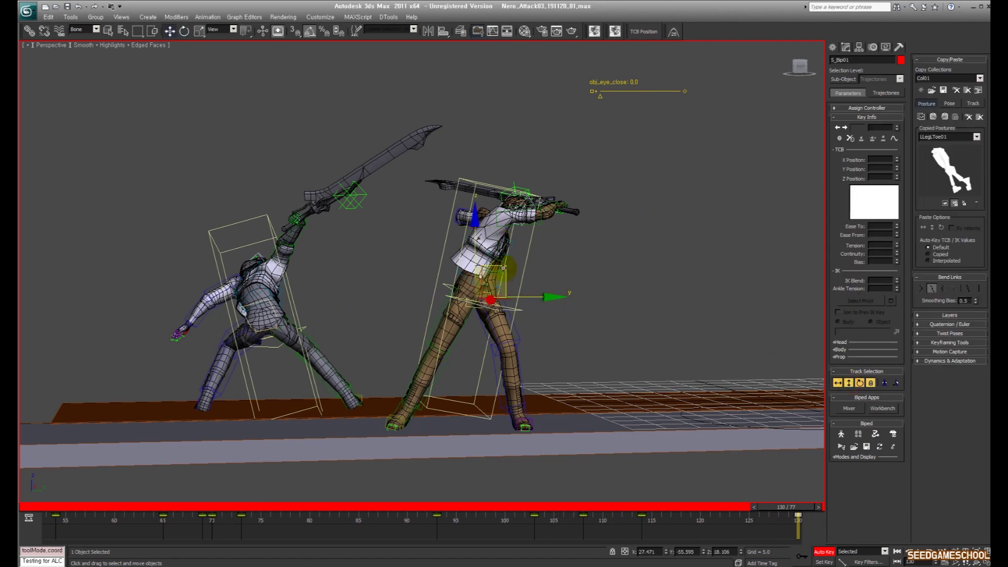
mouse_move(479, 278)
mouse_down()
mouse_move(460, 291)
mouse_move(457, 256)
mouse_move(471, 267)
mouse_up()
key(e)
drag(453, 294, 444, 318)
Move the right foot forward along the floor at frame 130 into a wide stance.
click(400, 410)
key(w)
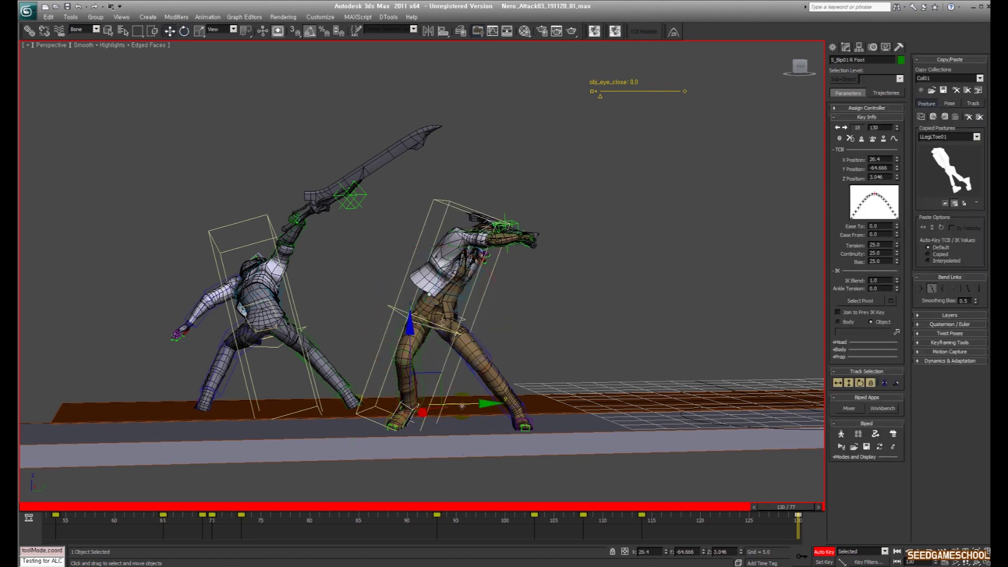
drag(463, 406, 368, 400)
key(e)
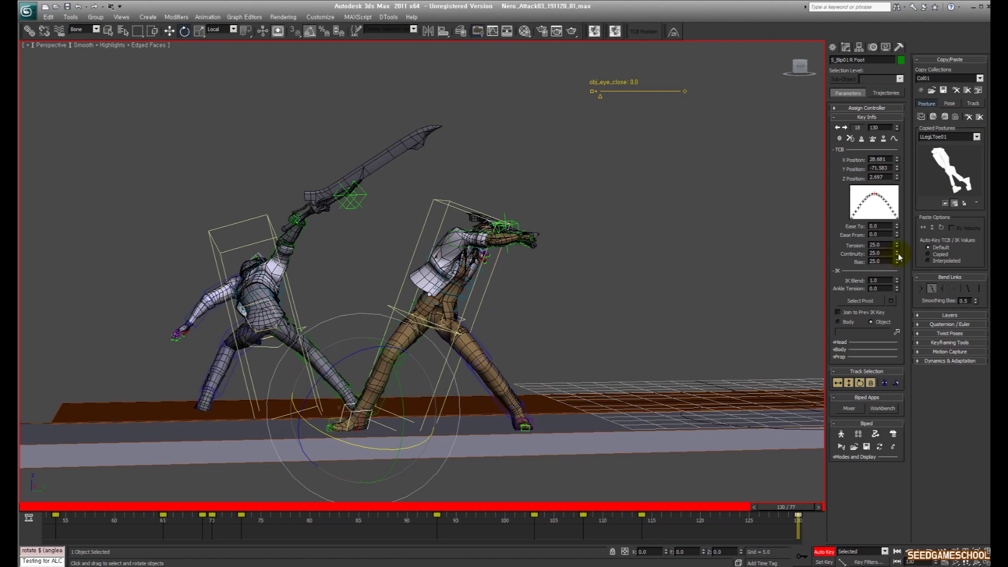
Lower the center of mass further forward at frame 130 and rotate the body to turn the hips.
click(838, 387)
drag(463, 288, 447, 303)
key(e)
alt+middle_drag(475, 297, 559, 273)
drag(451, 282, 511, 273)
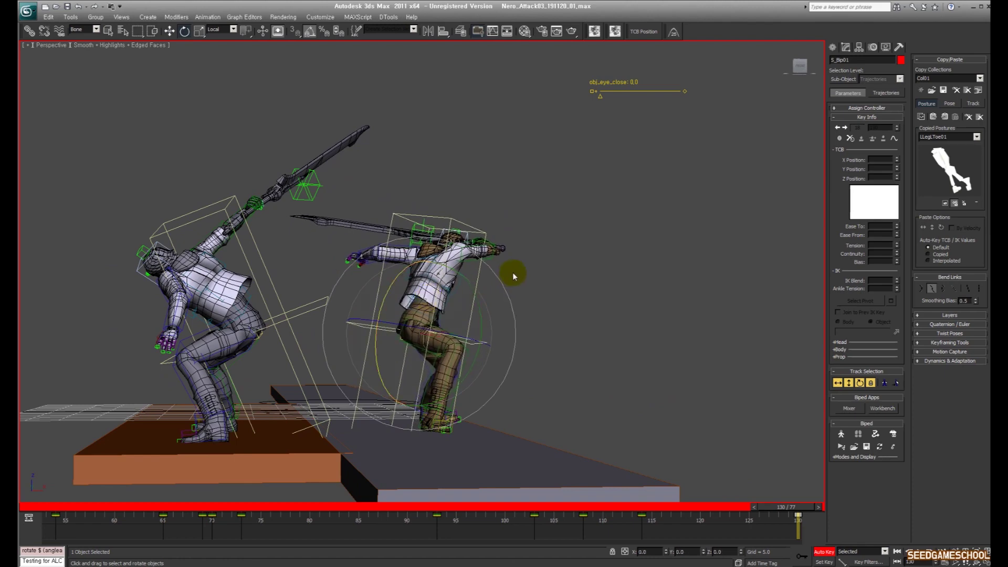
Rotate the right clavicle and upper arm at frame 130 to raise the sword above the head.
alt+middle_drag(535, 270, 468, 248)
right_click(467, 247)
click(479, 206)
drag(474, 236, 463, 226)
click(472, 202)
alt+middle_drag(483, 192, 473, 193)
alt+right_click(474, 199)
click(483, 185)
key(Page_Up)
drag(446, 195, 450, 191)
key(Page_Down)
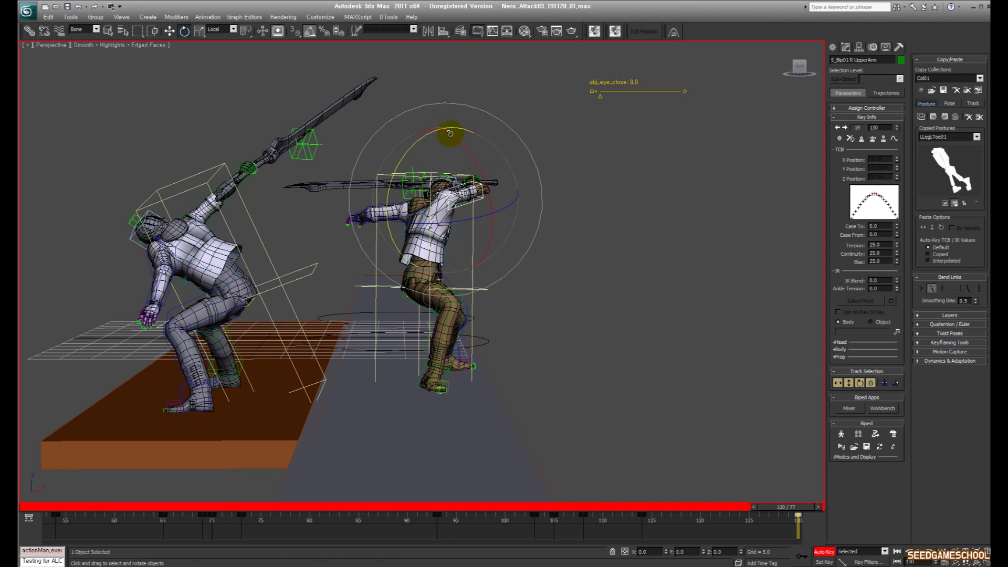
drag(419, 140, 438, 173)
drag(478, 230, 469, 196)
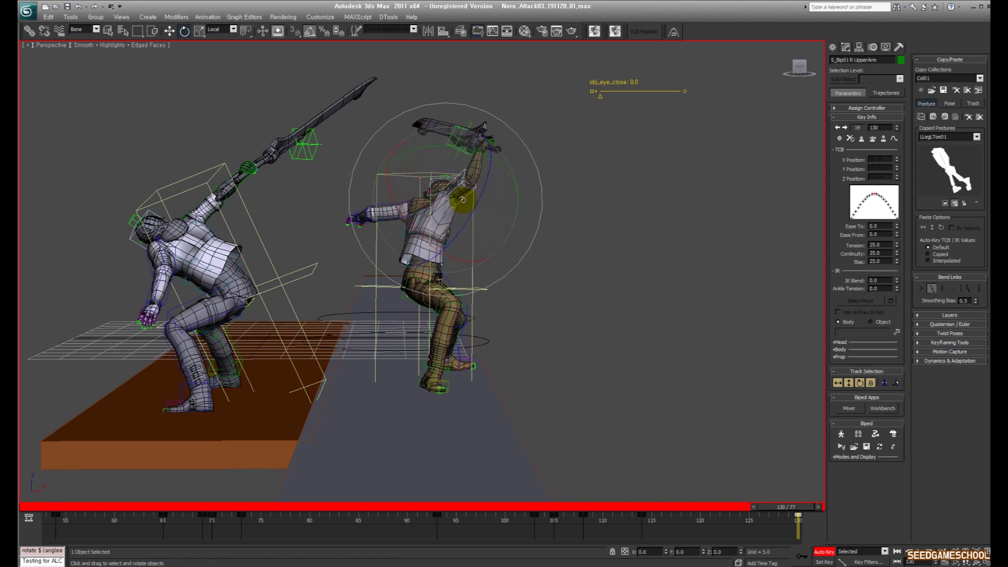
Rotate the left arm from clavicle to hand at frame 130 to bring it up beside the raised sword arm.
click(459, 221)
drag(408, 262, 465, 212)
key(Page_Up)
key(Page_Down)
key(Page_Down)
drag(414, 169, 384, 135)
key(Page_Up)
key(Page_Down)
key(Page_Down)
drag(472, 156, 662, 378)
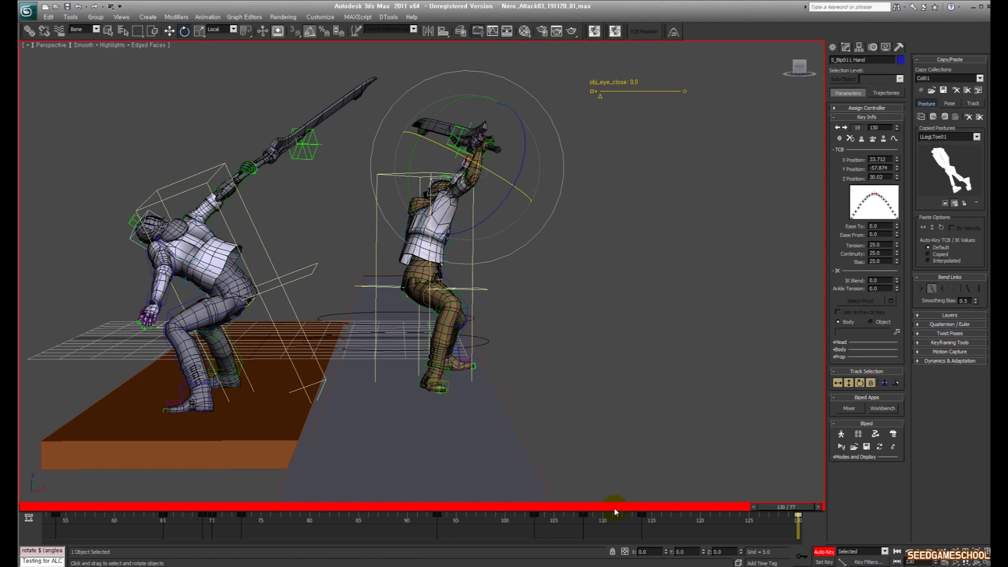
Play back the motion leading into frame 130 and rotate the head at that frame.
drag(615, 509, 465, 503)
key(/)
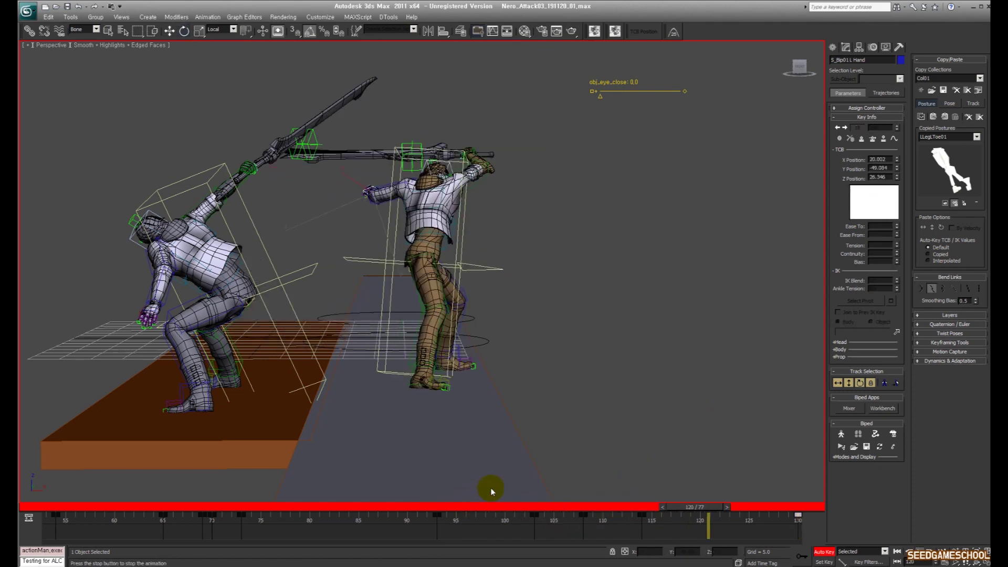
alt+middle_drag(555, 442, 652, 377)
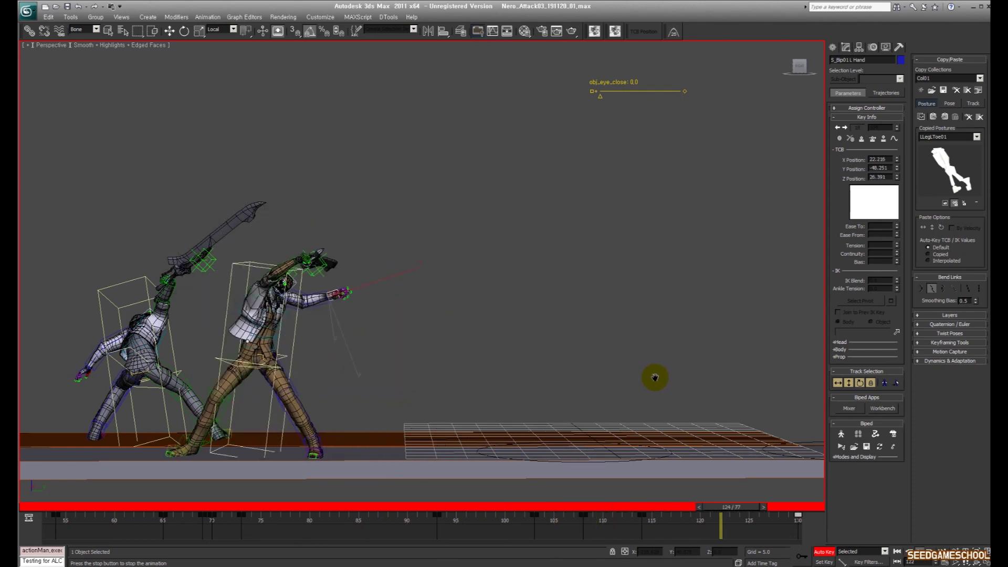
key(/)
drag(654, 510, 866, 522)
middle_drag(421, 262, 497, 271)
click(517, 288)
click(517, 288)
drag(556, 250, 513, 279)
drag(558, 508, 805, 537)
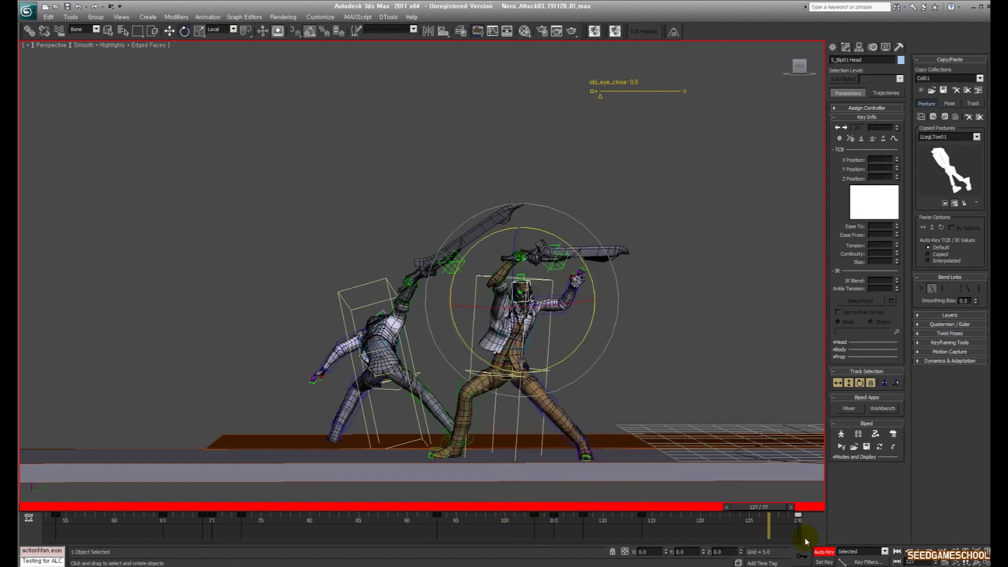
Shift the active time range to extend past frame 165 and rotate the center of mass at frame 131.
click(795, 508)
ctrl+alt+right_drag(786, 522, 424, 526)
ctrl+alt+drag(551, 526, 418, 530)
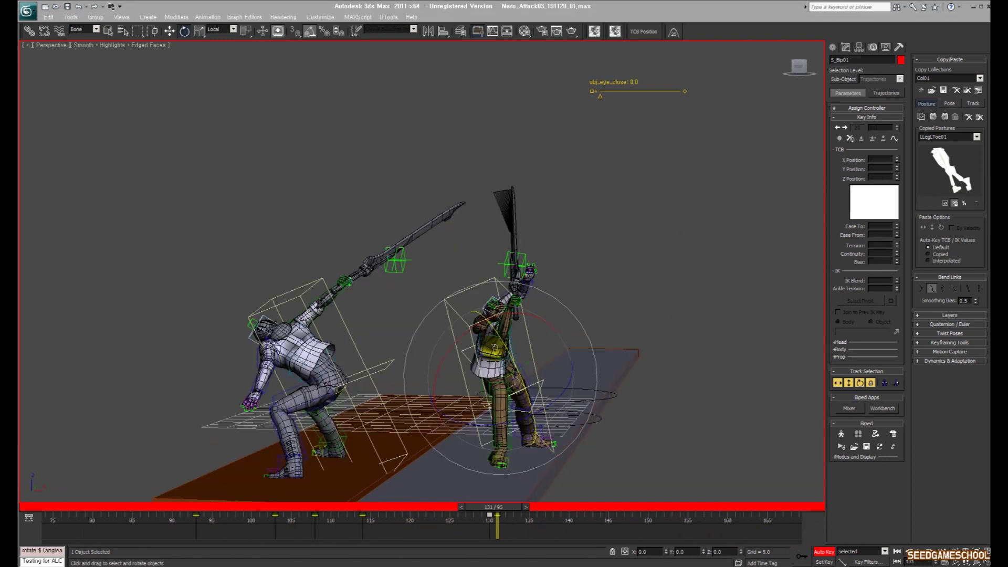
drag(494, 348, 568, 370)
drag(561, 407, 508, 379)
Reposition the right foot at frame 131 and rotate the right calf about 22 degrees around X.
click(499, 455)
drag(516, 428, 515, 451)
key(w)
click(484, 421)
key(e)
drag(487, 410, 469, 411)
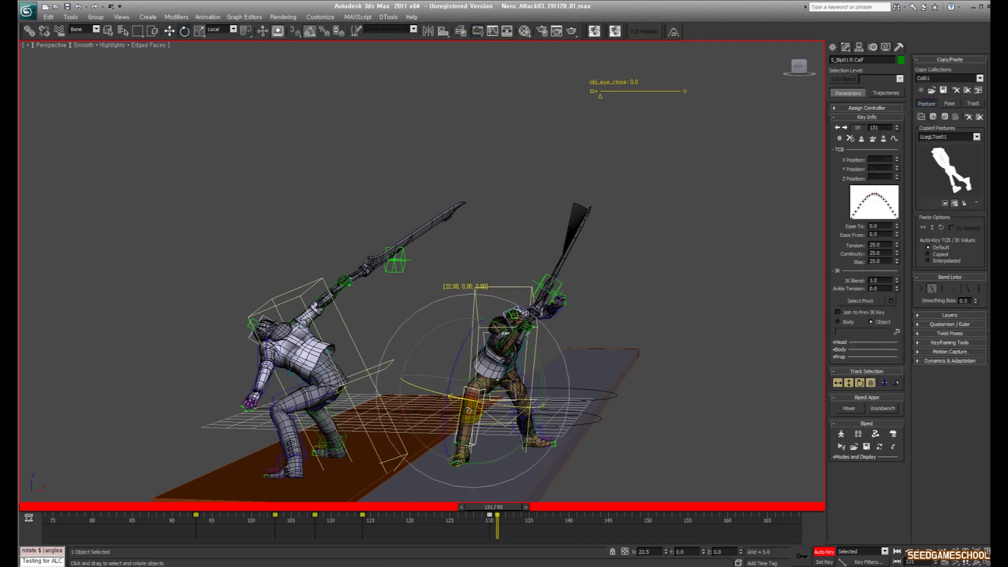
Rotate the left foot at frame 131 to fit the deep lunge.
click(541, 438)
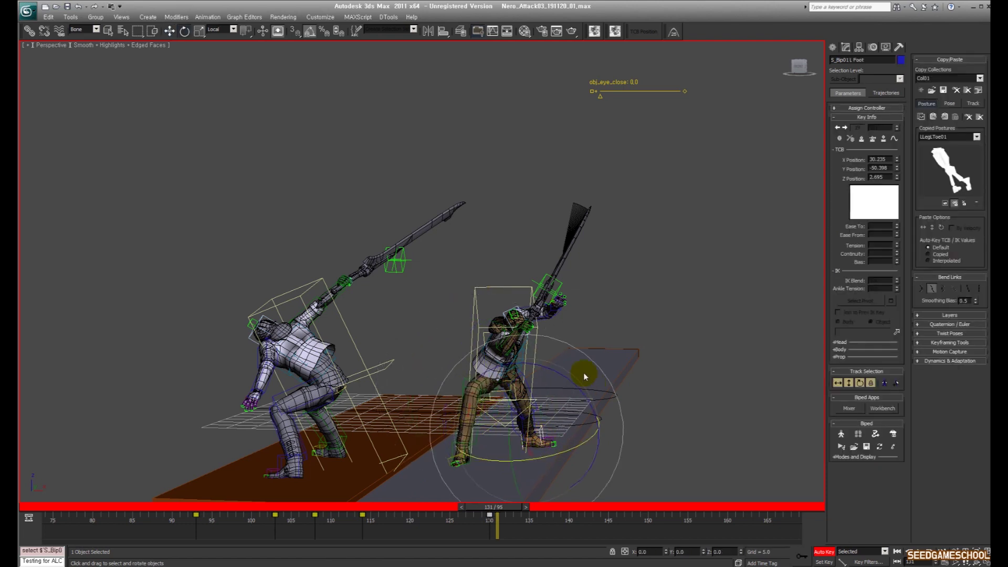
drag(552, 370, 513, 460)
drag(595, 416, 538, 398)
Rotate the lower spine link at frame 131 to bend the torso for the downward strike.
click(519, 371)
alt+middle_drag(569, 332, 732, 380)
alt+middle_drag(486, 368, 546, 362)
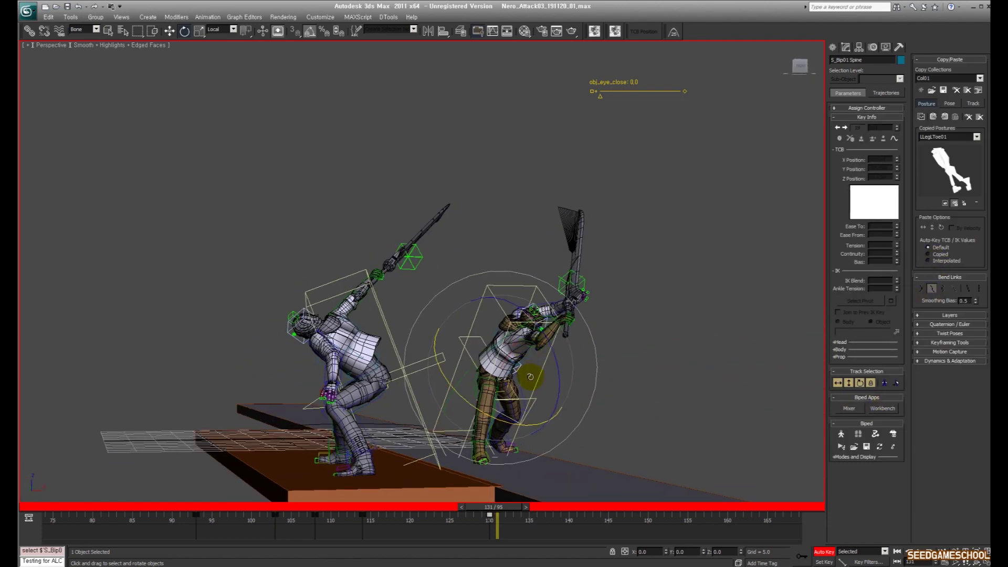
drag(522, 387, 523, 382)
click(518, 360)
alt+middle_drag(519, 360, 582, 350)
alt+right_click(536, 347)
click(548, 307)
Select the reference figure through selection set 1 and hide it.
key(alt+a)
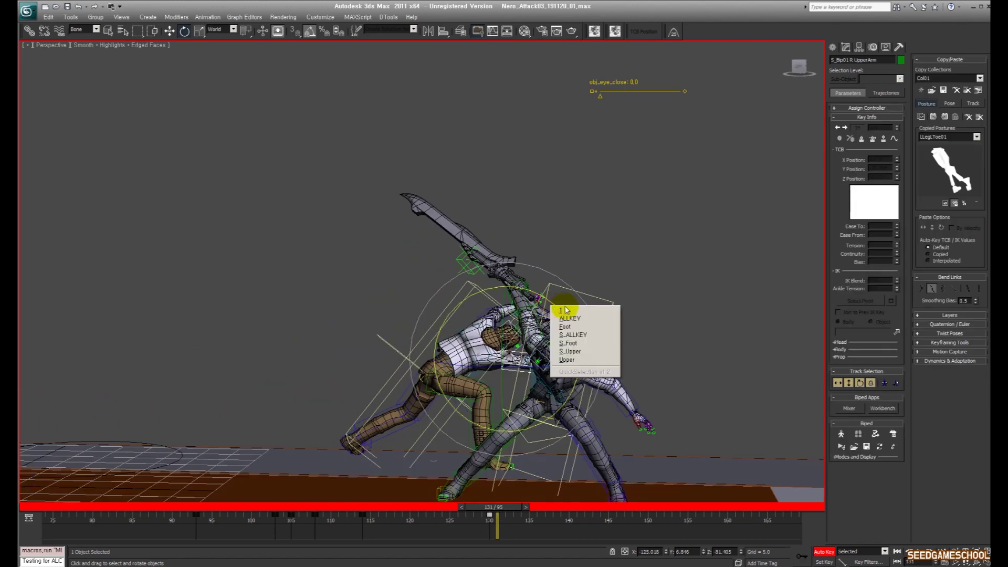
click(567, 312)
key(alt+h)
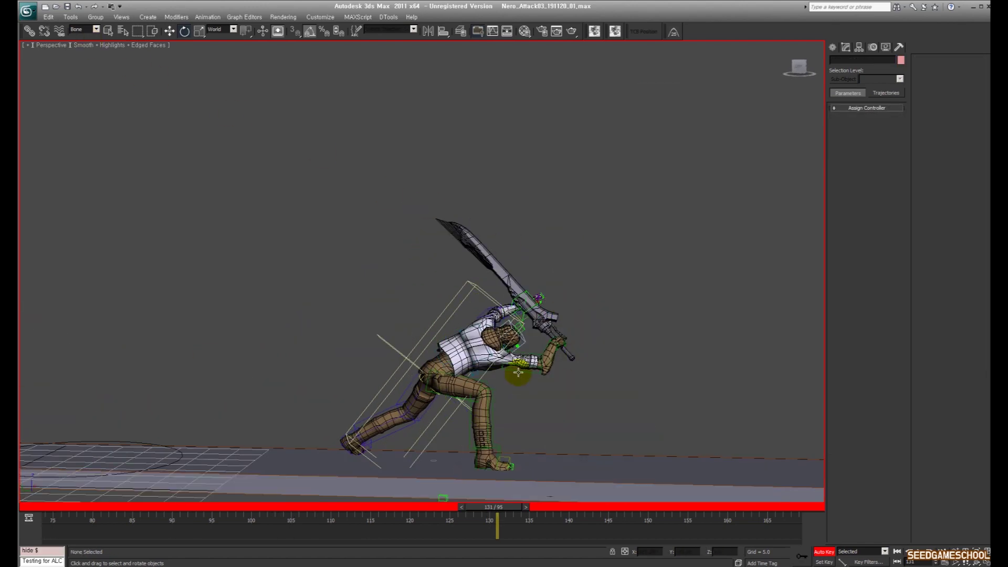
Rotate the right upper arm about 77.5 degrees around world X at frame 131 and turn the hand to swing the sword down.
click(540, 373)
alt+right_click(558, 370)
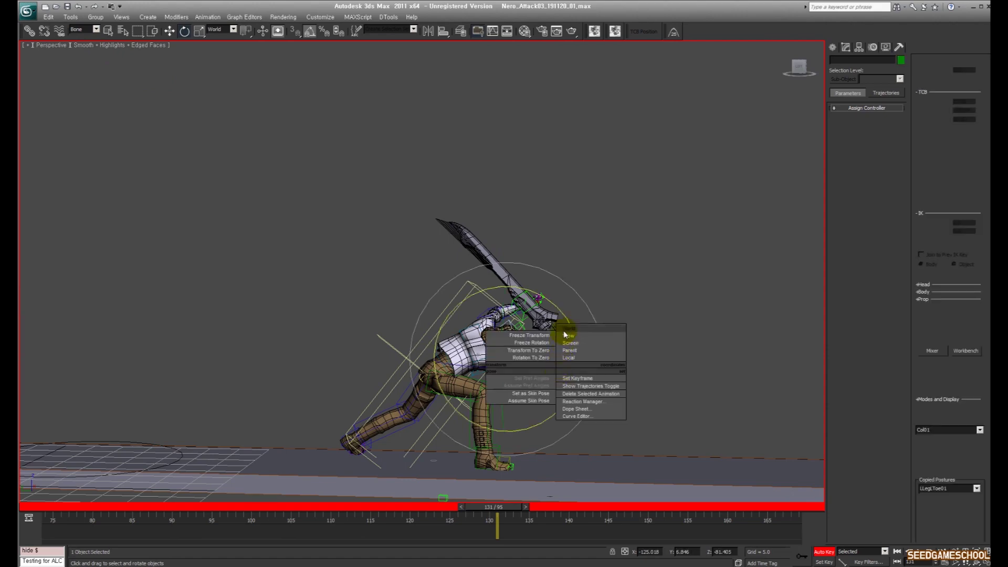
click(568, 330)
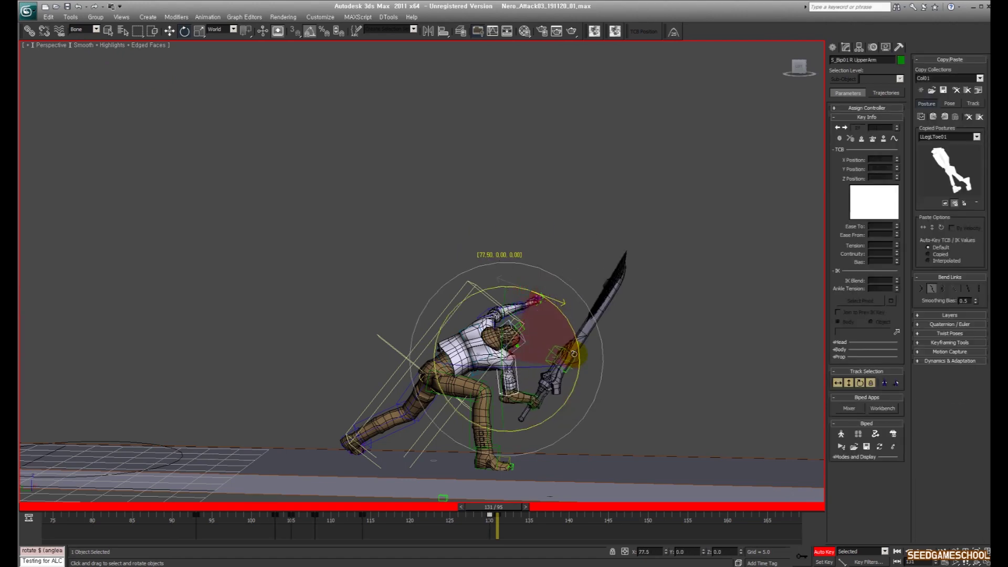
alt+middle_drag(653, 309, 517, 331)
drag(534, 344, 509, 349)
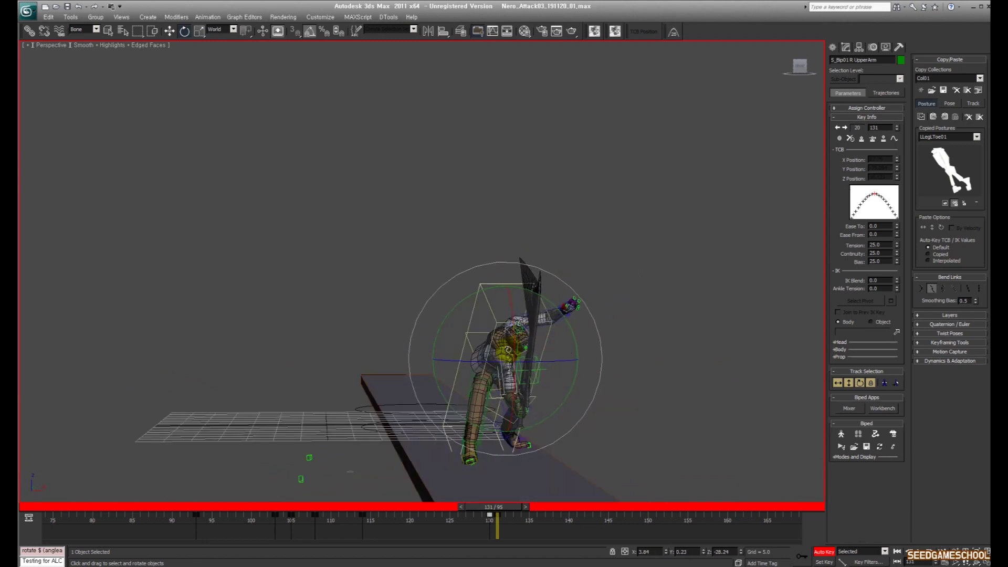
key(Page_Down)
key(Page_Down)
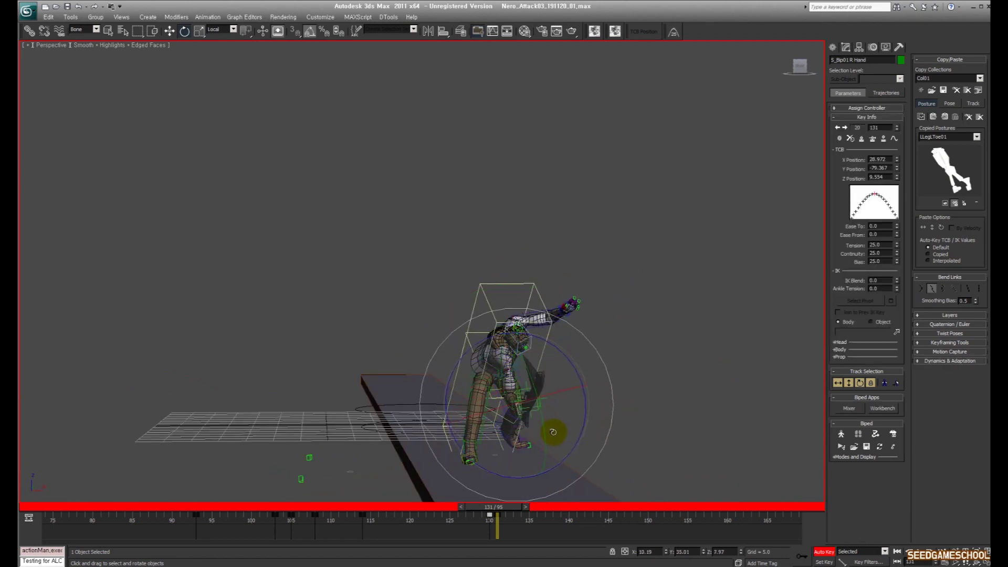
drag(550, 374, 551, 340)
Rotate the left arm at frame 131 to stretch it up behind the body.
click(538, 326)
alt+middle_drag(606, 319, 546, 329)
alt+right_click(547, 330)
click(559, 318)
key(Page_Up)
key(Page_Down)
drag(553, 381, 563, 325)
Rotate the head at frame 131 and scrub through the strike to check it.
click(511, 335)
drag(566, 301, 566, 300)
mouse_move(566, 300)
alt+middle_down()
mouse_move(590, 295)
mouse_move(572, 300)
alt+middle_up()
drag(455, 506, 504, 516)
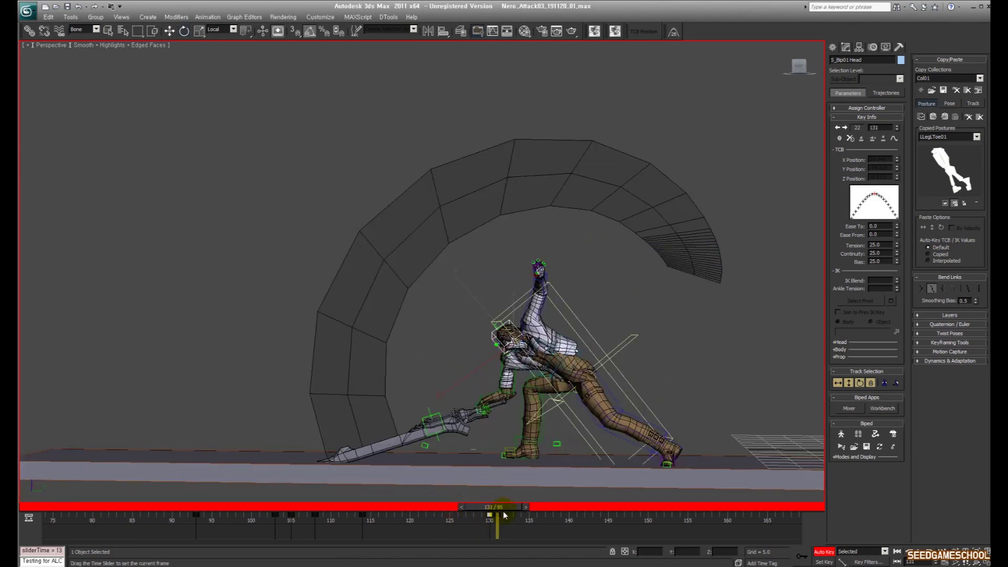
Select the S_ALLKEY set, copy its frame 131 keys to frame 153, and end the active time range at 153.
key(grave)
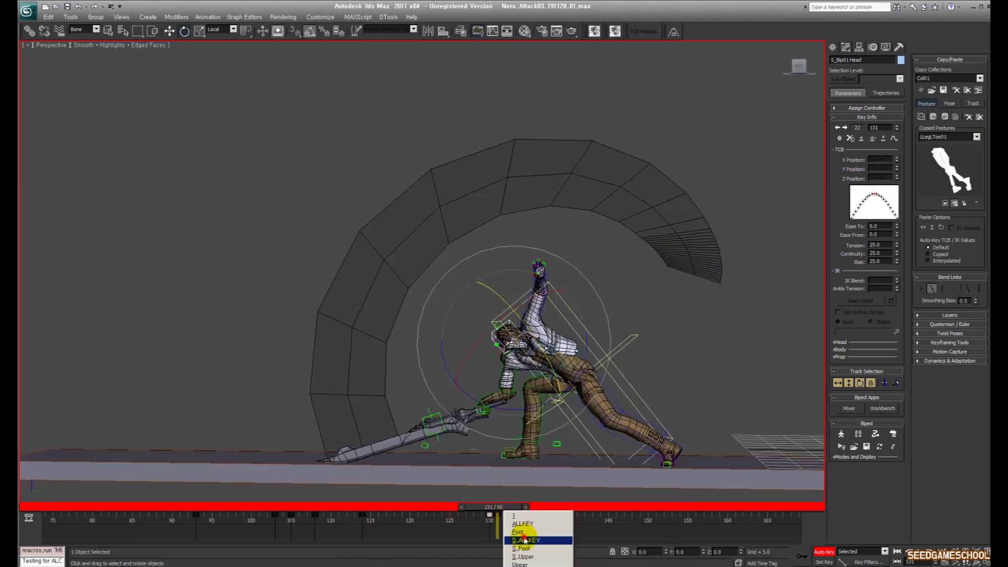
click(525, 540)
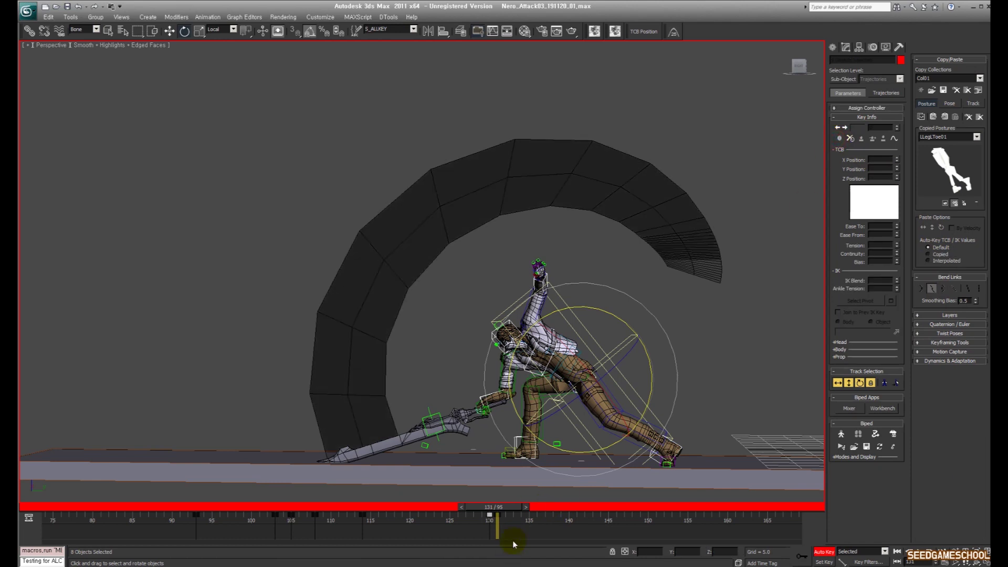
drag(512, 523, 497, 527)
shift+drag(667, 522, 669, 521)
ctrl+alt+right_drag(669, 524, 780, 535)
Play back the strike and set a planted key on the right forearm at frame 131.
drag(176, 507, 157, 510)
key(slash)
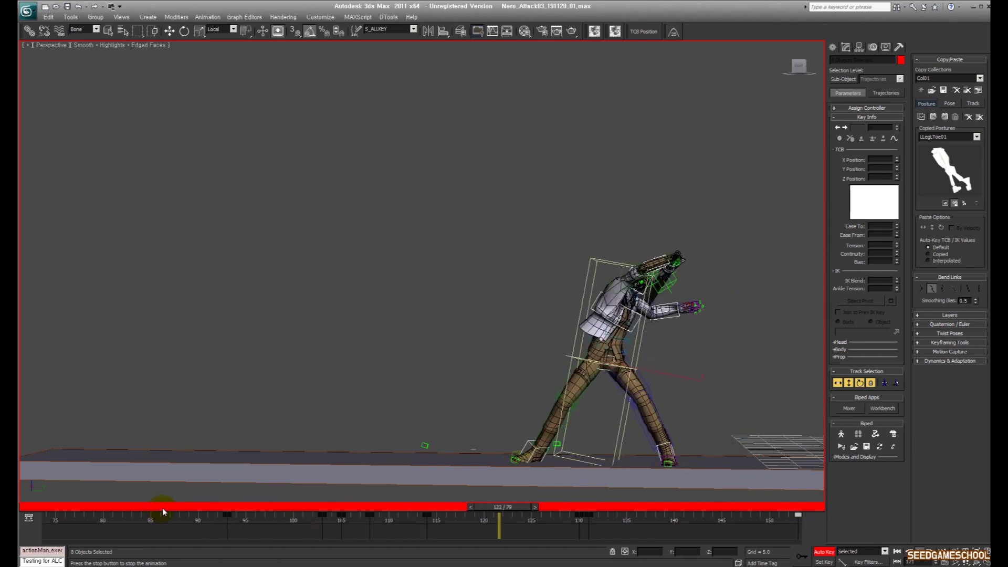
key(slash)
click(588, 507)
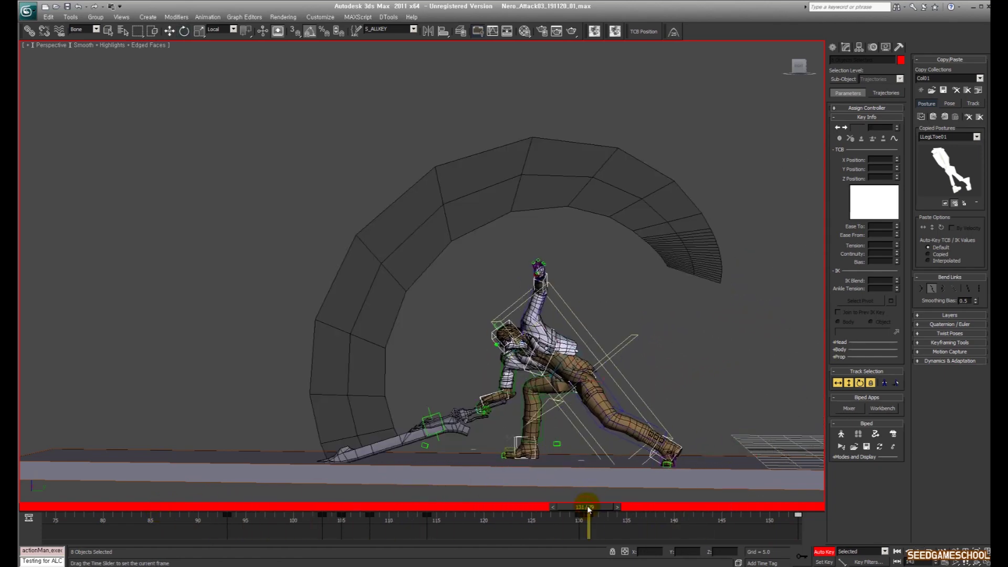
click(480, 397)
click(872, 137)
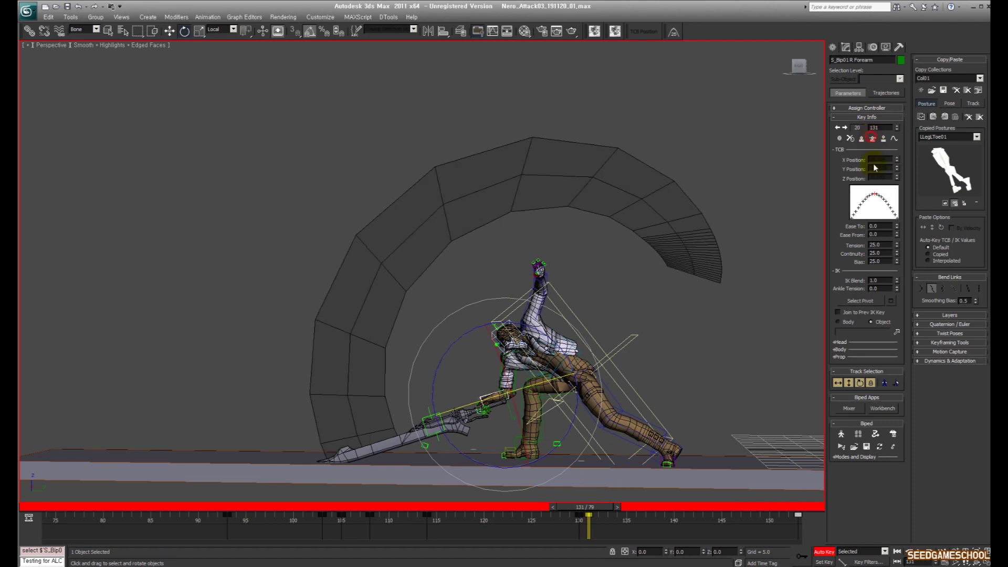
key(period)
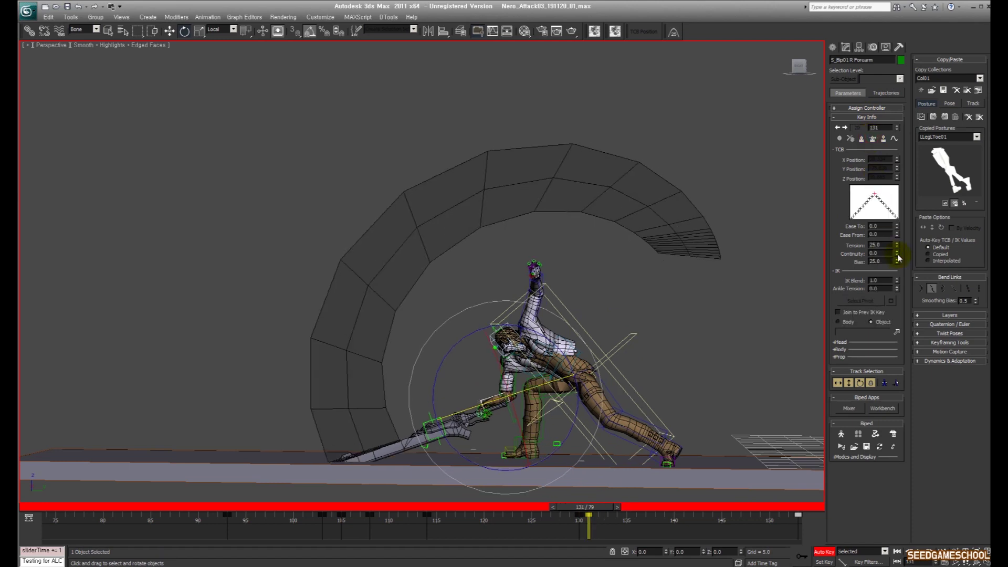
key(End)
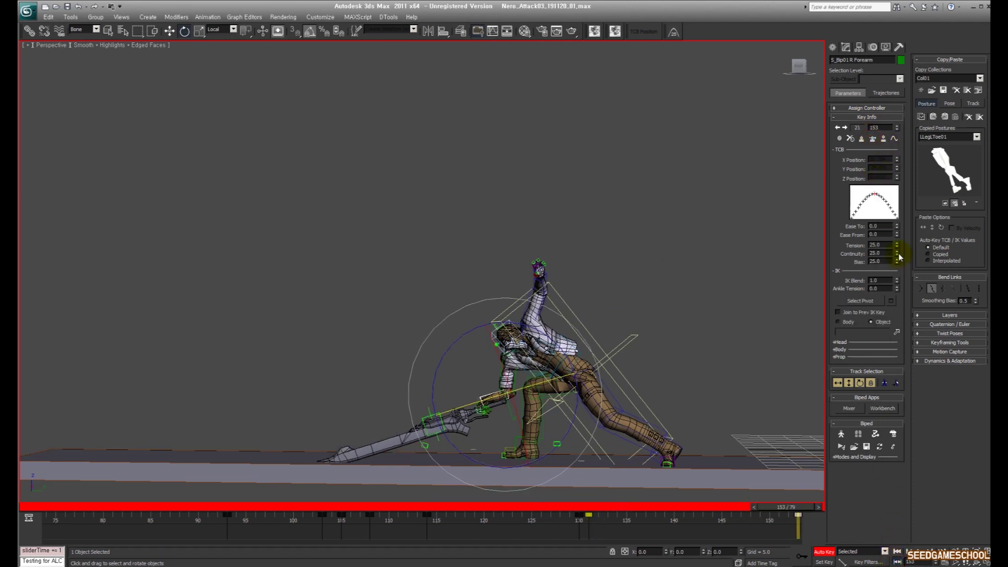
Play back the downward swing, reselect the S_ALLKEY set, and review the motion again from about frame 105.
click(470, 508)
key(slash)
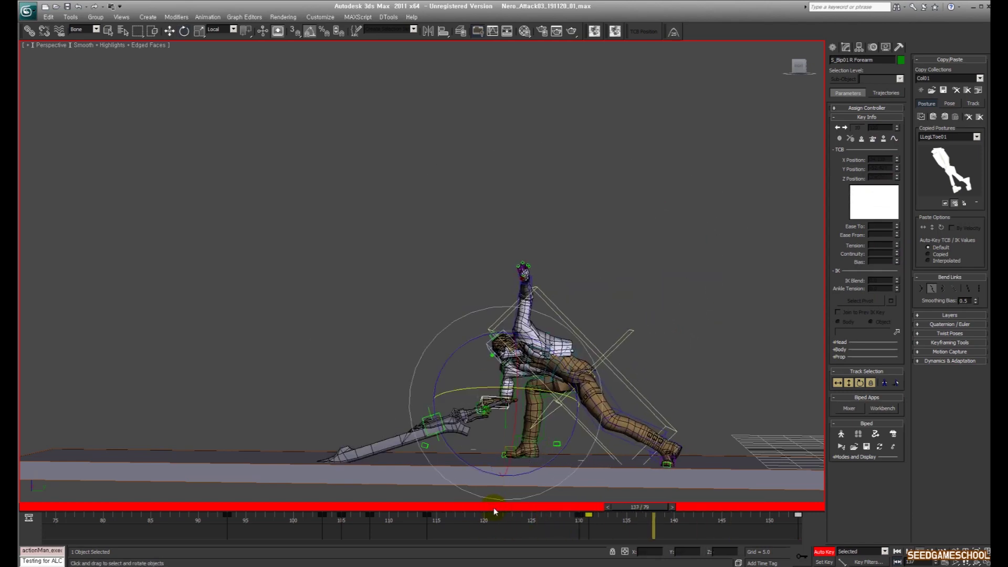
click(422, 507)
right_click(423, 507)
click(452, 534)
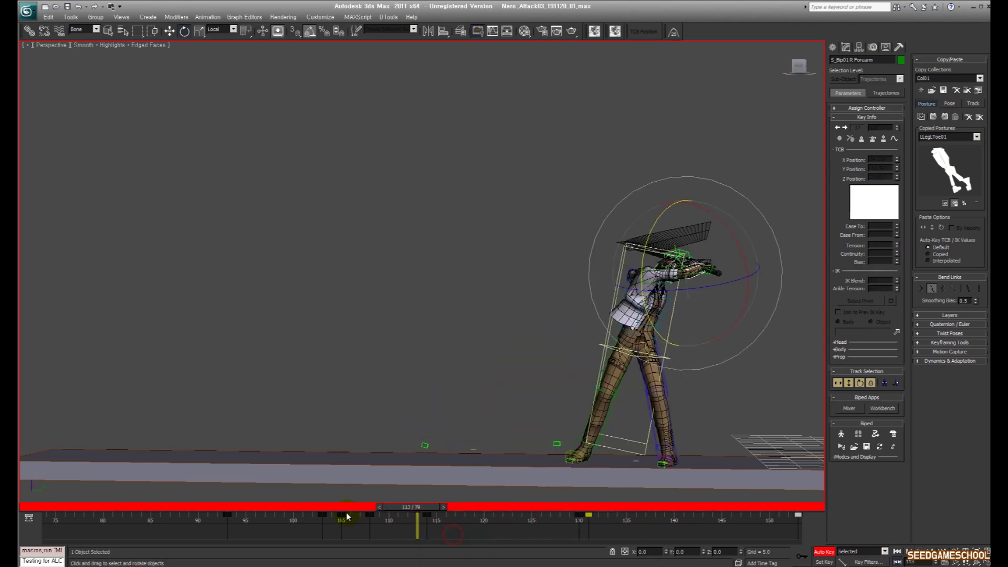
click(341, 507)
key(slash)
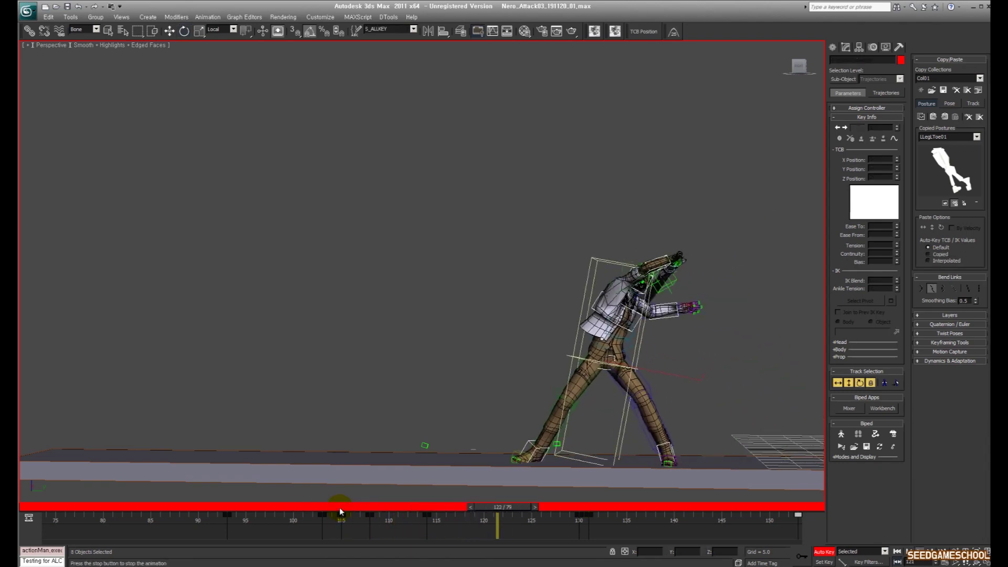
At frame 125, raise the body's center of mass and move the right foot about -3.5 in Y and 2.9 in Z.
drag(348, 511, 530, 520)
click(849, 383)
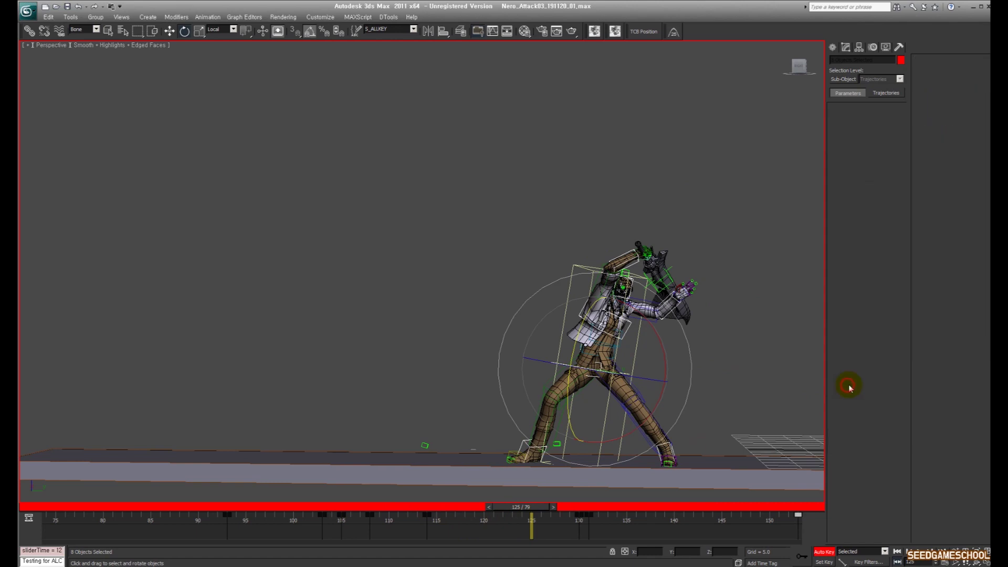
drag(622, 342, 625, 324)
drag(413, 515, 531, 518)
click(520, 438)
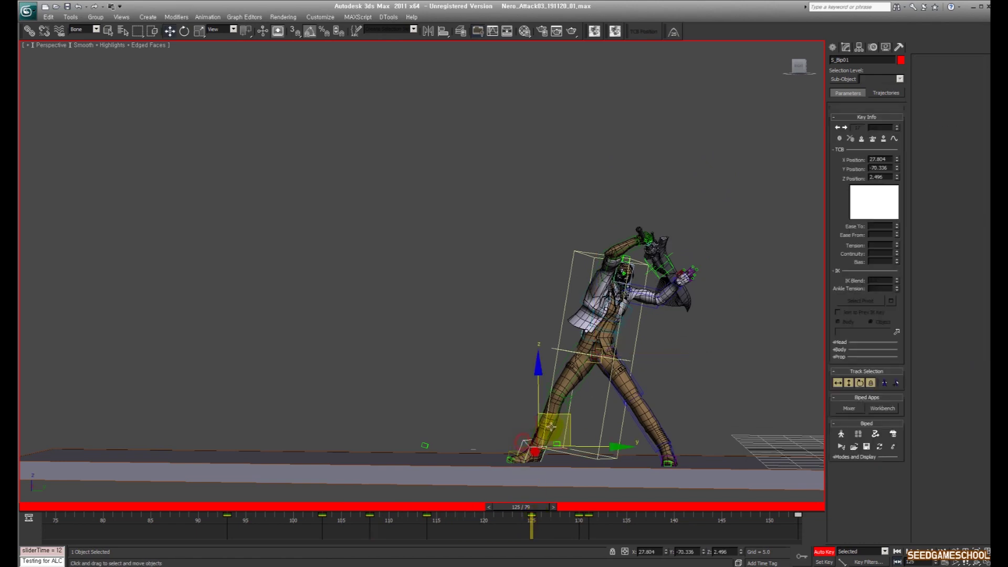
drag(550, 403, 544, 398)
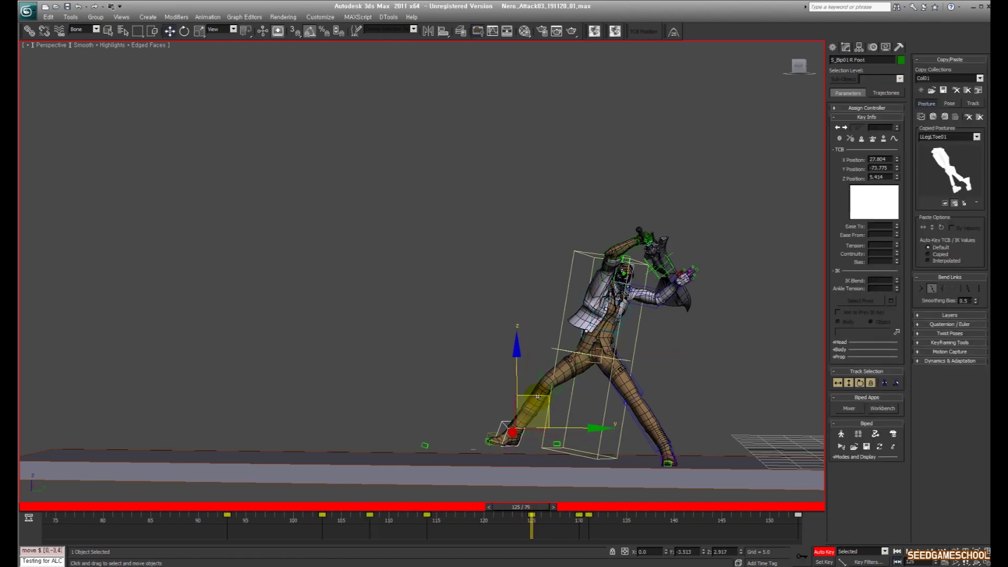
Rotate the left foot about 15 degrees at frame 125 and shift the center of mass slightly in Y.
click(666, 455)
key(e)
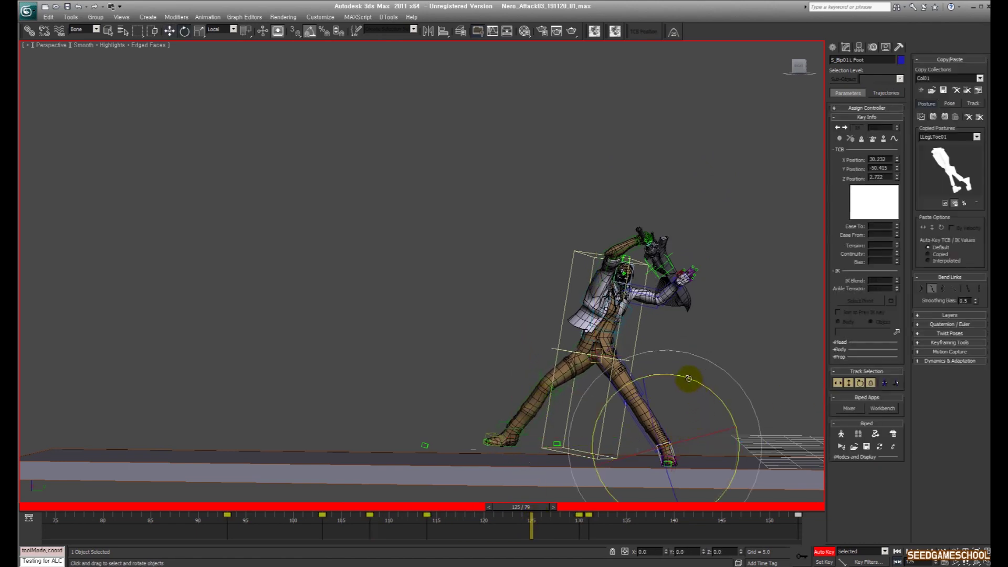
drag(684, 404, 673, 376)
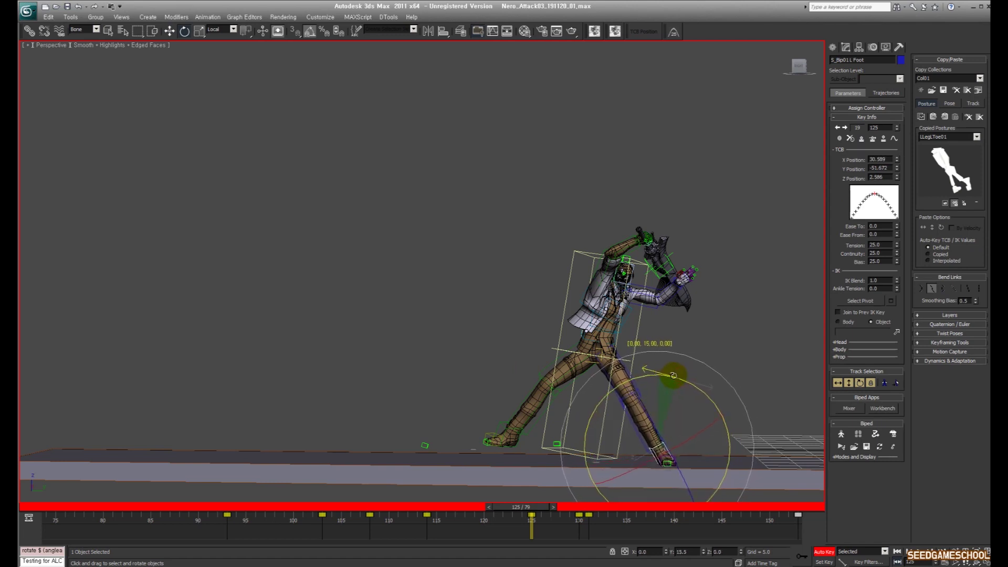
click(850, 382)
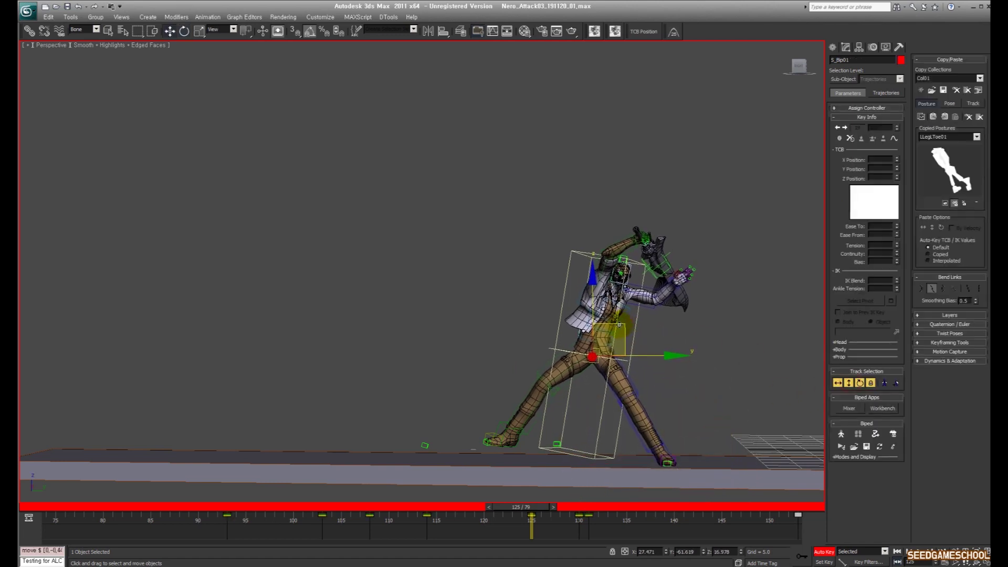
Rotate the spine slightly at frame 125 to adjust the torso's lean in the raised-sword pose.
click(582, 335)
mouse_move(635, 294)
alt+middle_down()
mouse_move(653, 309)
mouse_move(624, 300)
alt+middle_up()
key(e)
drag(591, 267, 588, 268)
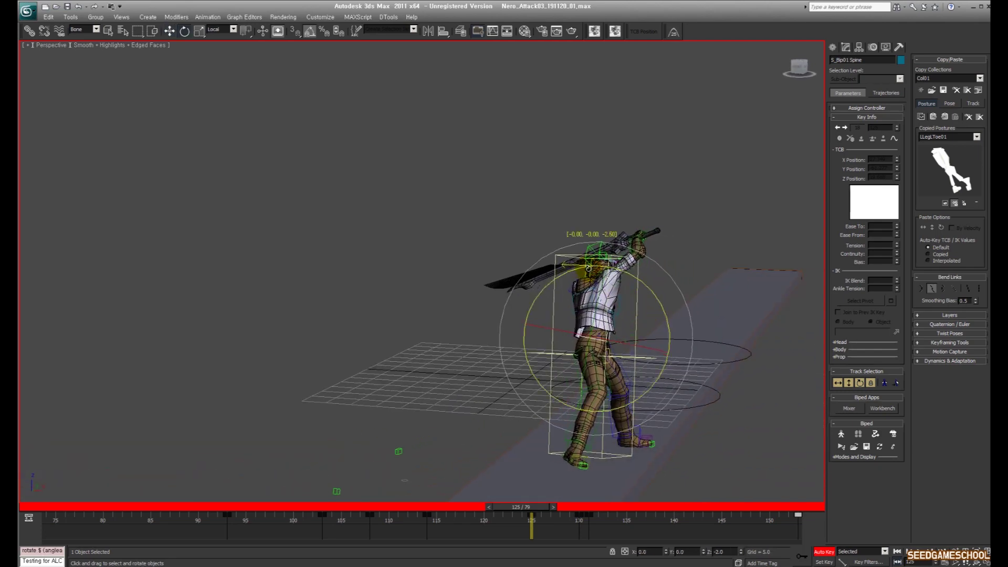
Rotate the right arm and forearm to raise the sword overhead at frame 125, and adjust the head's rotation.
click(644, 253)
drag(617, 281, 617, 210)
click(636, 252)
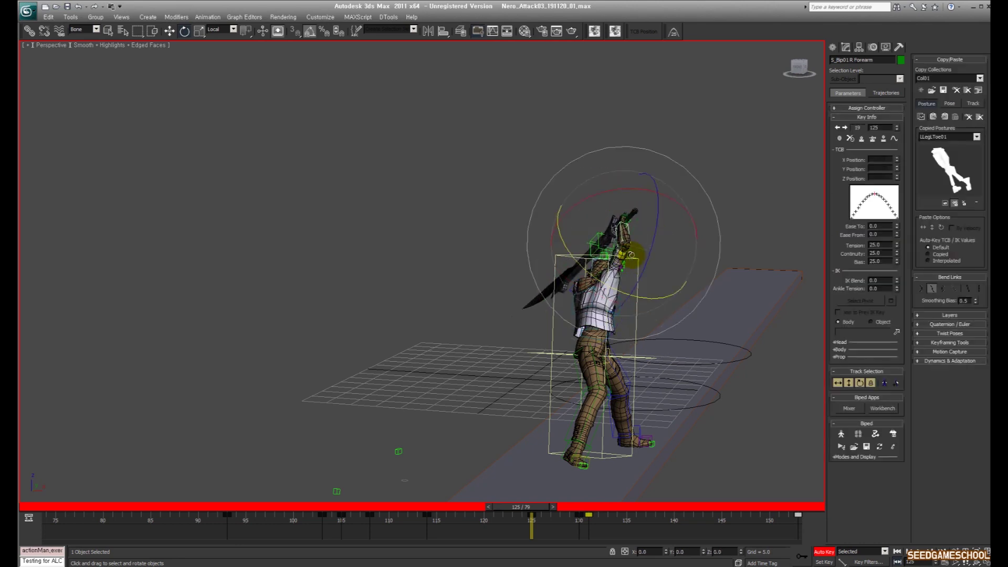
drag(642, 246, 642, 245)
click(597, 260)
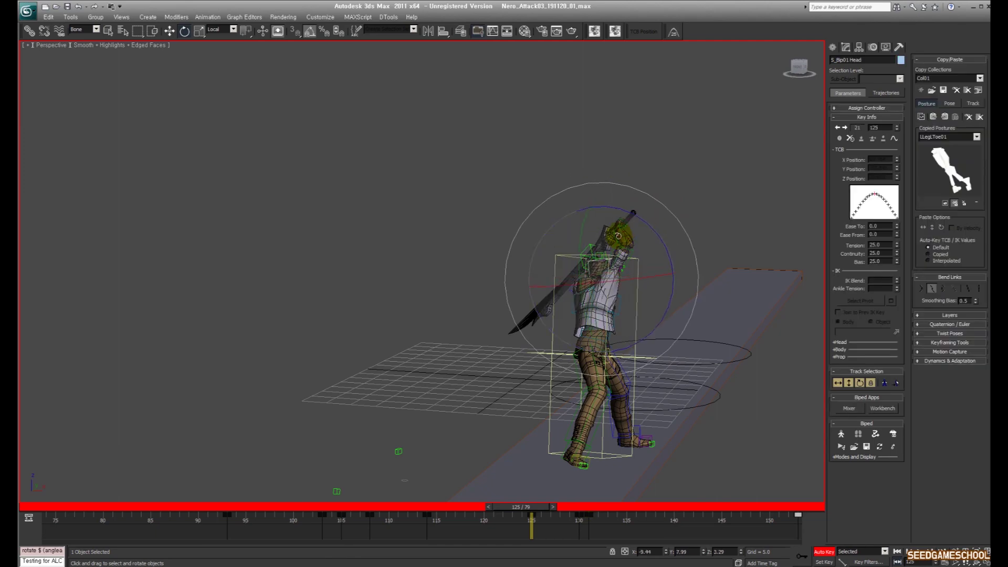
Play back the swing from the side, and compare the key poses from frame 125 to 130 in the Right view.
alt+middle_drag(626, 226, 554, 369)
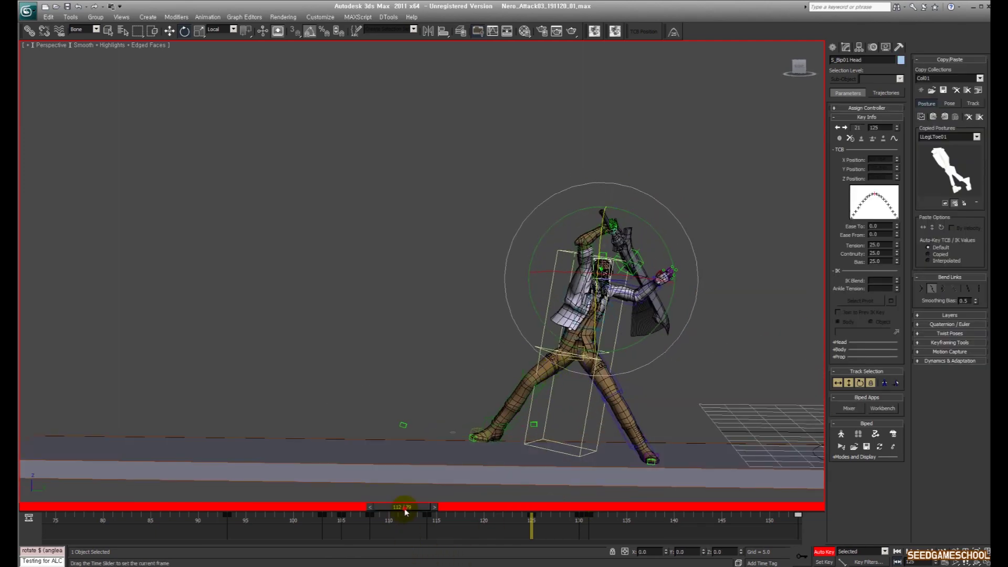
drag(406, 507, 328, 499)
key(slash)
key(slash)
mouse_move(534, 508)
mouse_down()
mouse_move(525, 508)
mouse_move(533, 510)
mouse_up()
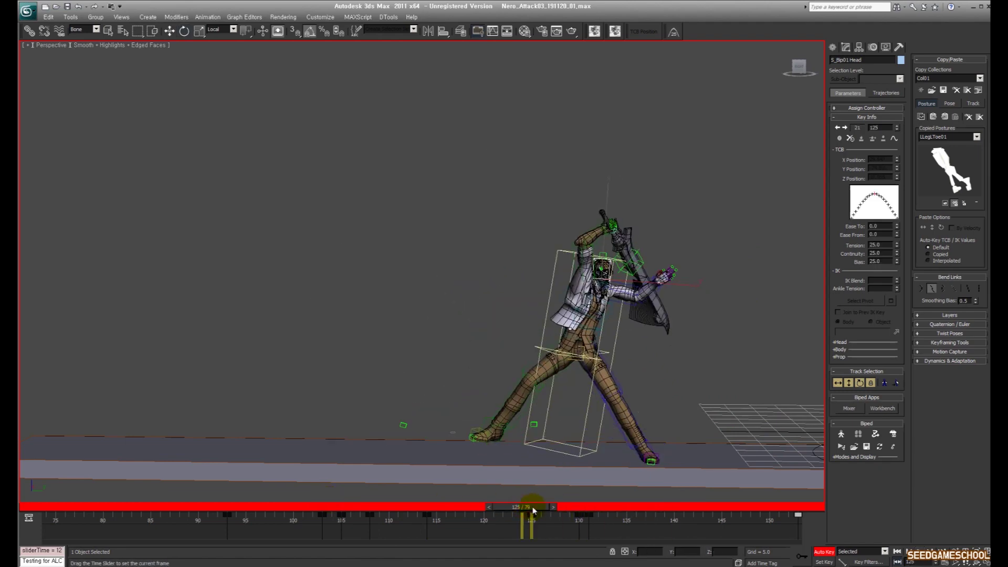
key(r)
key(z)
scroll(550, 286, down, 15)
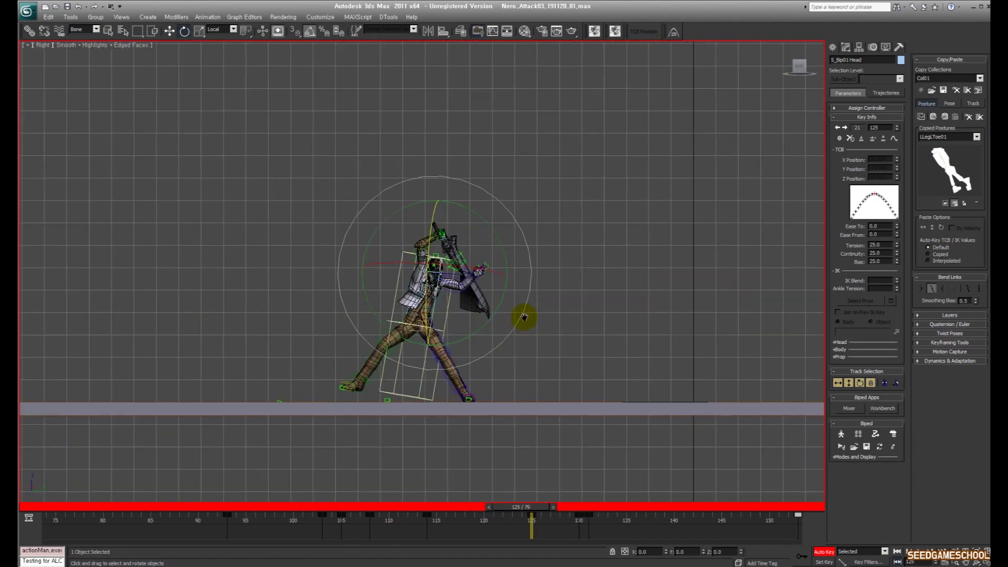
middle_drag(501, 342, 555, 288)
scroll(557, 297, up, 5)
key(period)
key(comma)
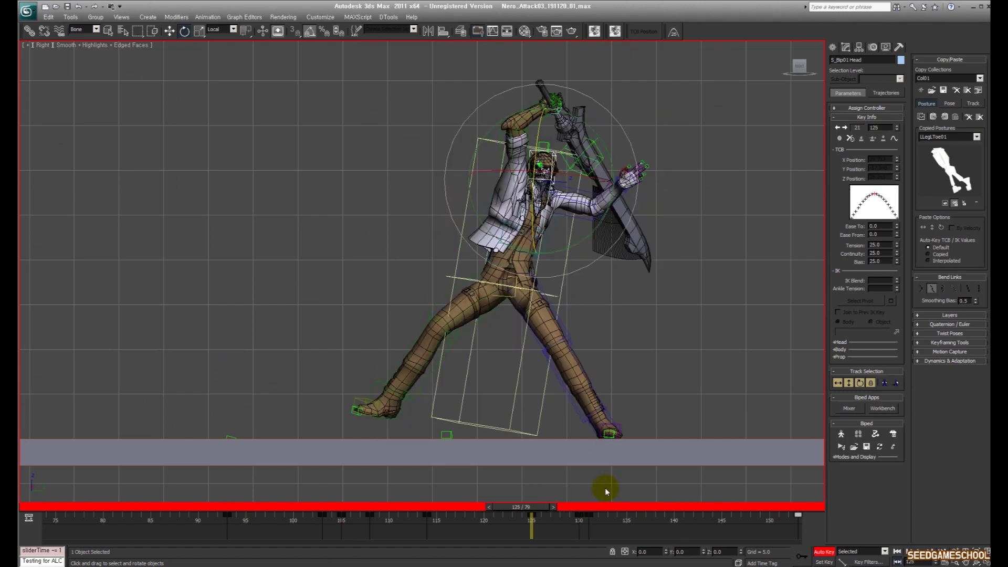
key(period)
key(period)
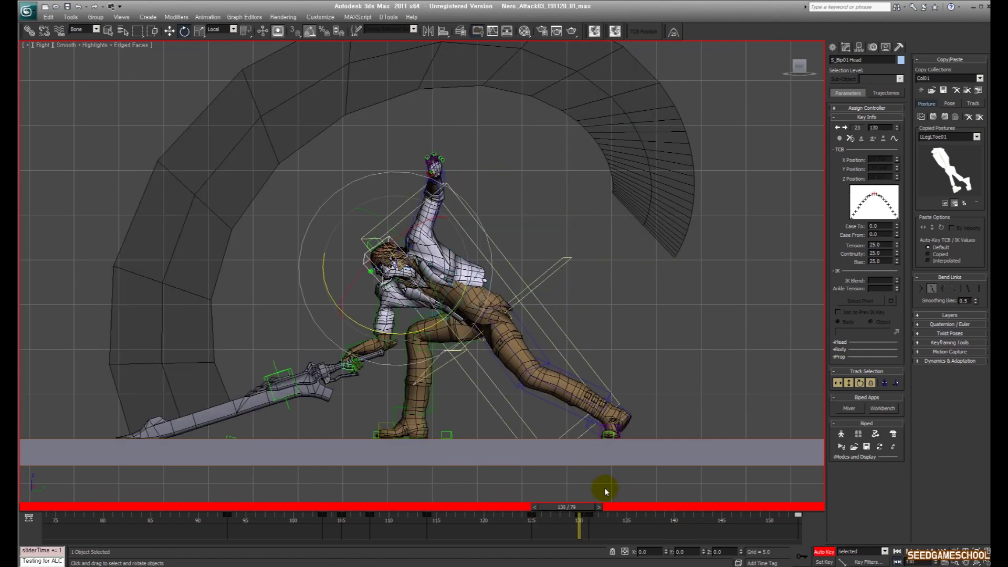
key(comma)
key(comma)
Select the S_ALLKEY set and move its frame 130 and 131 keys to frames 127 and 128.
key(q)
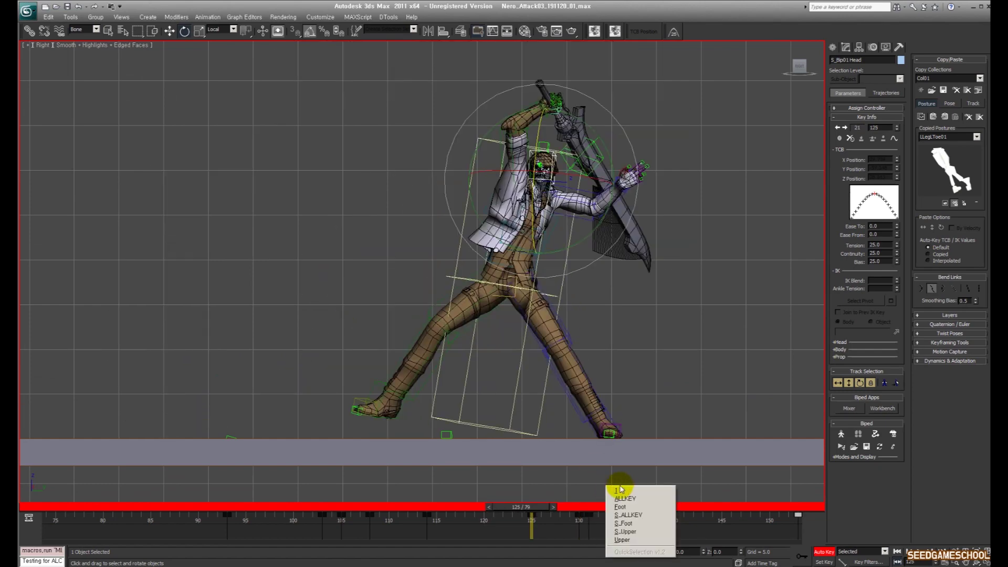
click(629, 516)
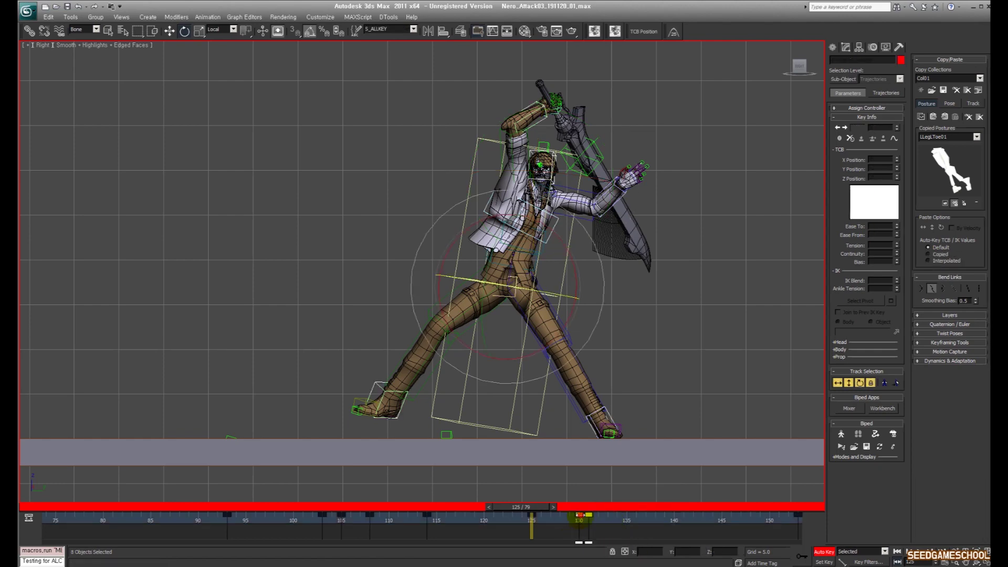
drag(559, 515, 549, 514)
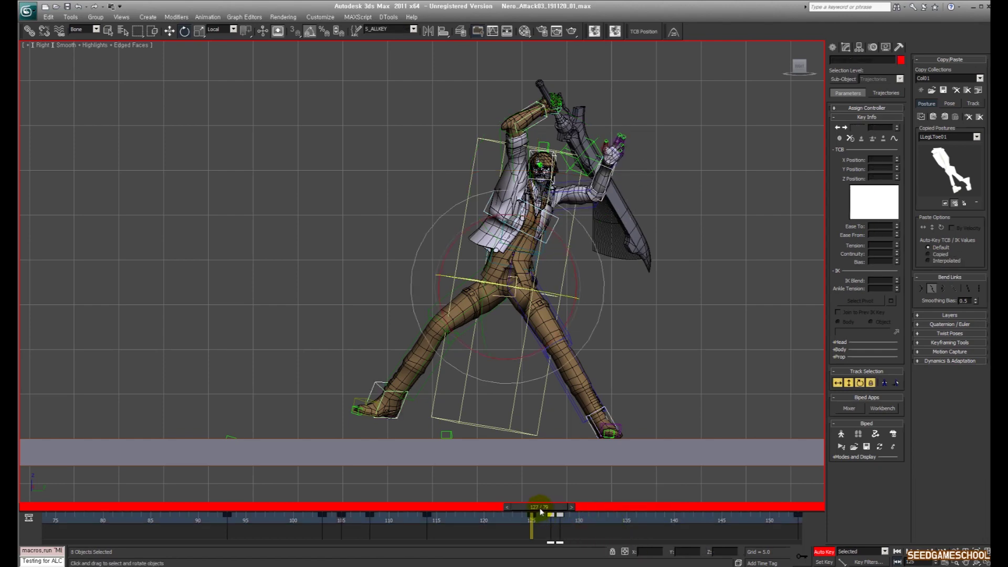
Play back the retimed downward strike in the Right view and in the perspective view.
key(period)
key(period)
key(slash)
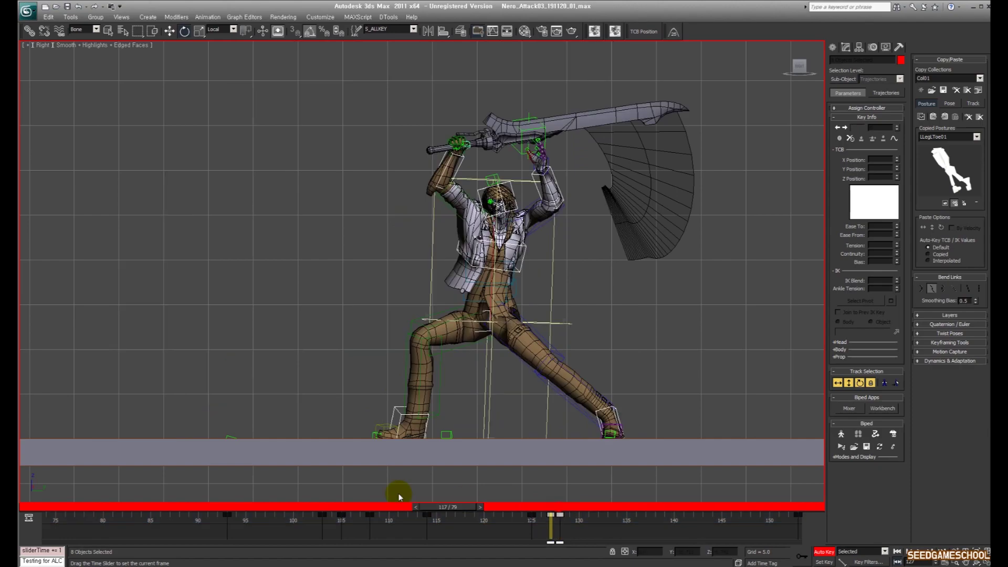
right_click(319, 491)
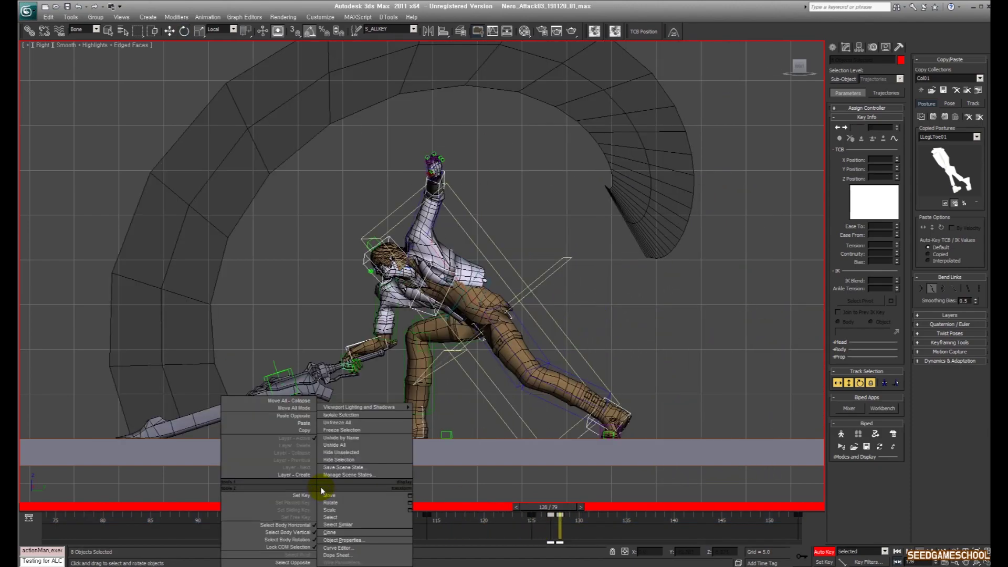
click(455, 507)
click(243, 511)
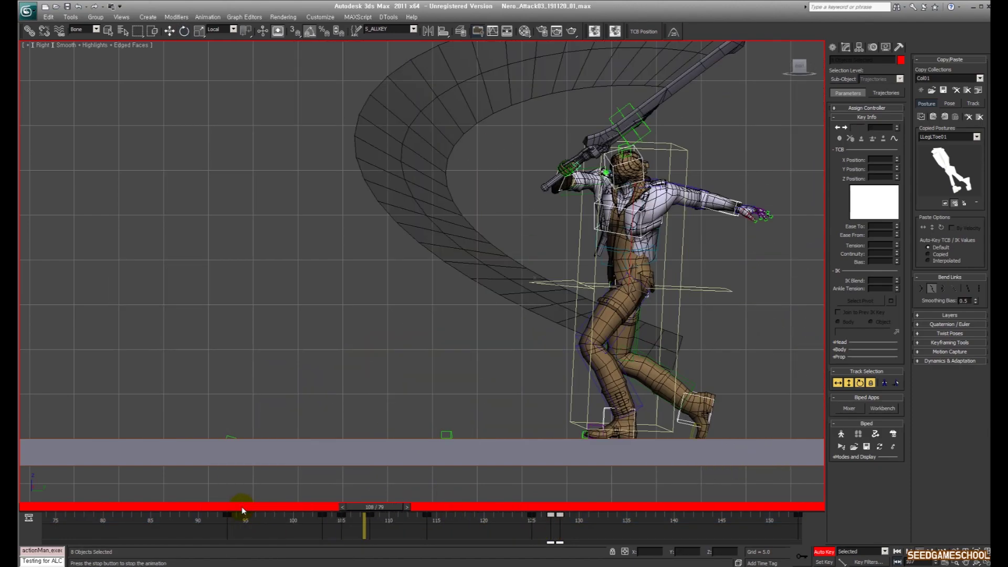
key(p)
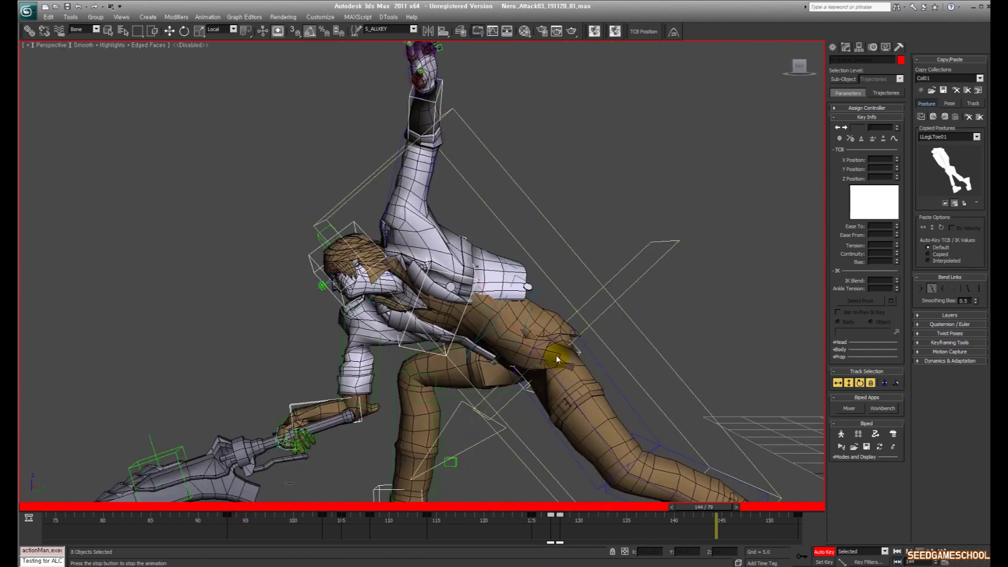
key(slash)
Lower the body's center of mass in the strike pose at frame 128.
drag(532, 509, 568, 506)
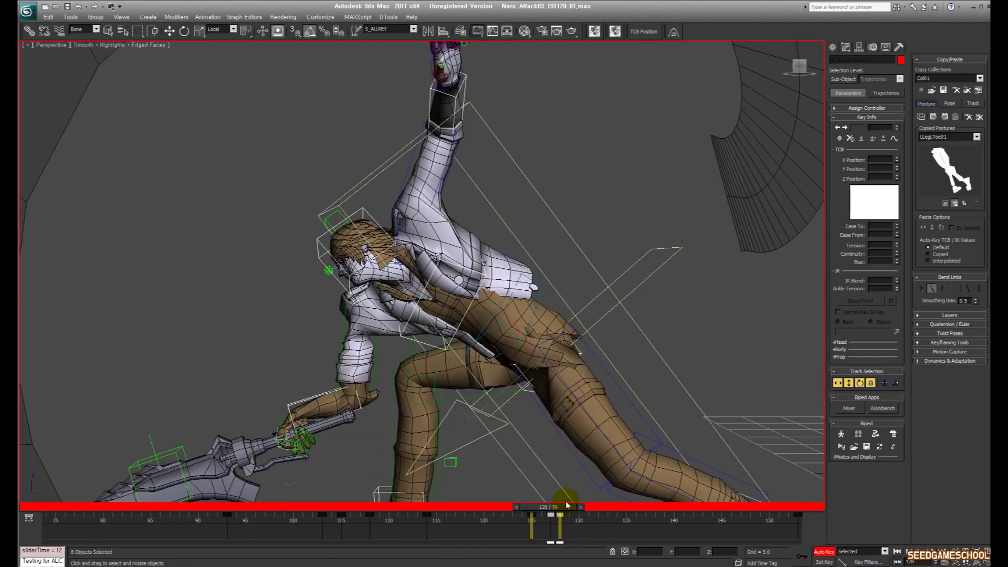
click(853, 385)
scroll(539, 304, down, 3)
middle_drag(540, 304, 522, 272)
key(w)
drag(510, 256, 522, 270)
Rotate and shift the right forearm sideways at frame 128 to realign the sword, and copy its key to frame 153.
click(532, 381)
key(e)
alt+middle_drag(532, 382, 596, 351)
click(509, 377)
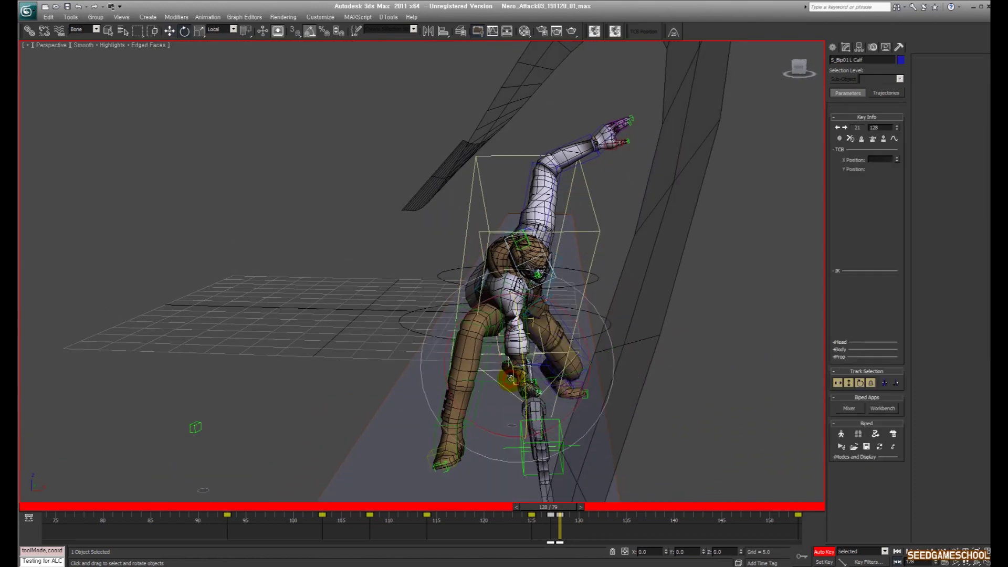
drag(487, 297, 514, 298)
drag(517, 299, 516, 300)
key(w)
drag(577, 367, 564, 368)
drag(580, 520, 562, 522)
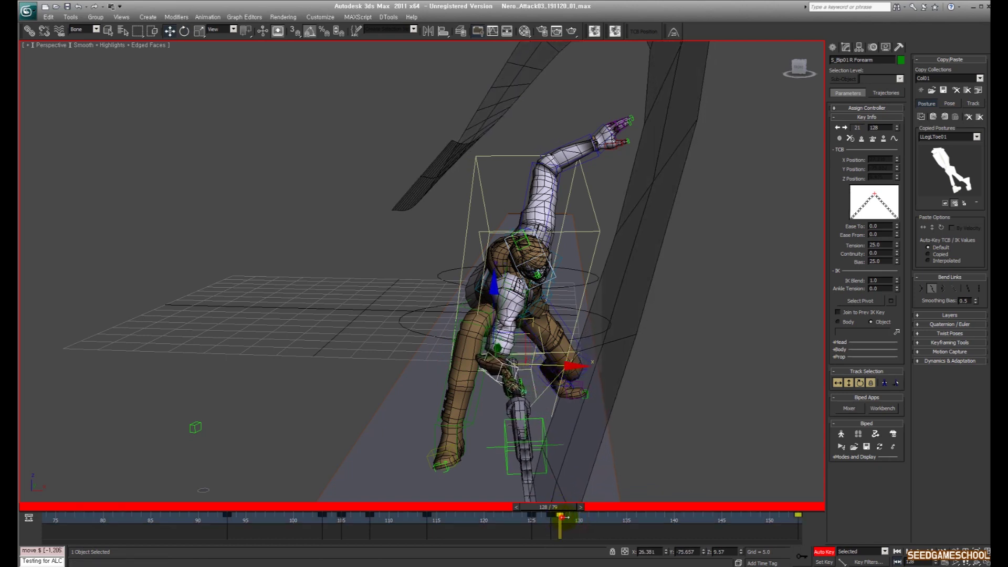
shift+drag(801, 518, 801, 518)
Rotate the head at frame 128 and copy its key to frame 153.
click(548, 266)
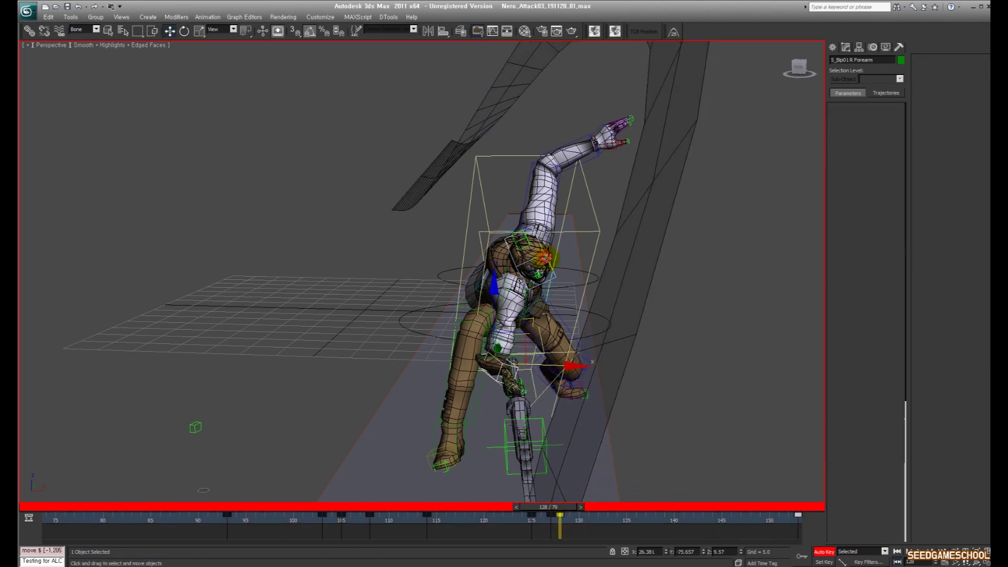
key(e)
drag(534, 226, 547, 227)
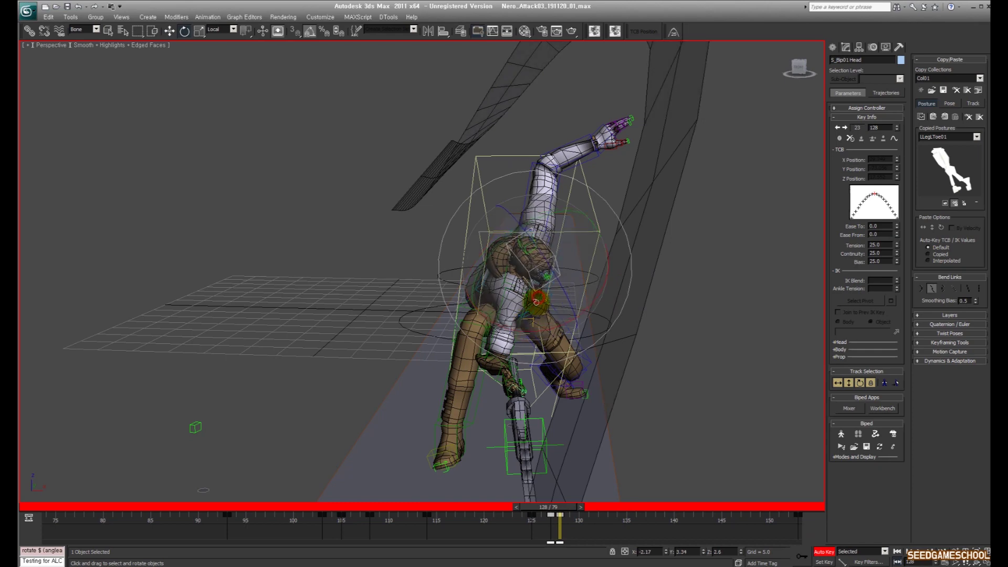
shift+drag(548, 507, 786, 507)
click(517, 314)
Extend the active time range back so that it runs from frame 0 to 153.
alt+middle_drag(604, 300, 586, 284)
drag(356, 509, 104, 528)
key(/)
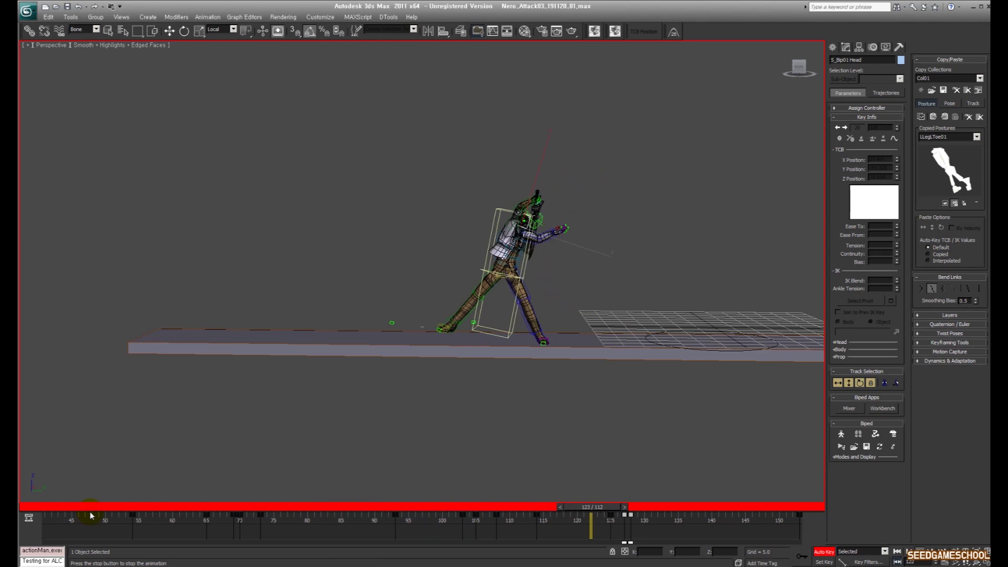
click(944, 563)
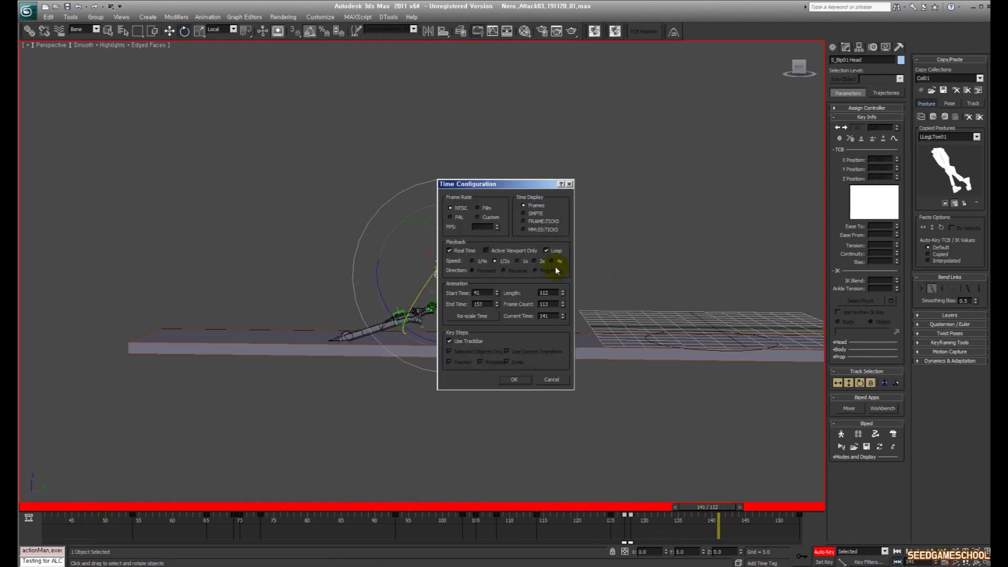
click(514, 379)
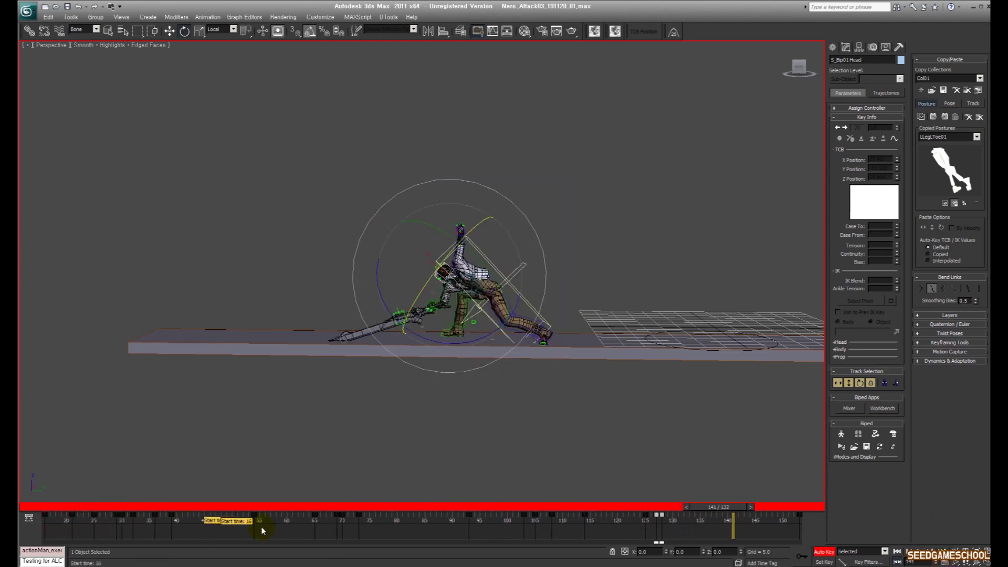
click(45, 507)
Play back the full attack sequence from the side and from an angled view.
middle_drag(505, 356, 414, 371)
key(slash)
middle_drag(555, 370, 471, 373)
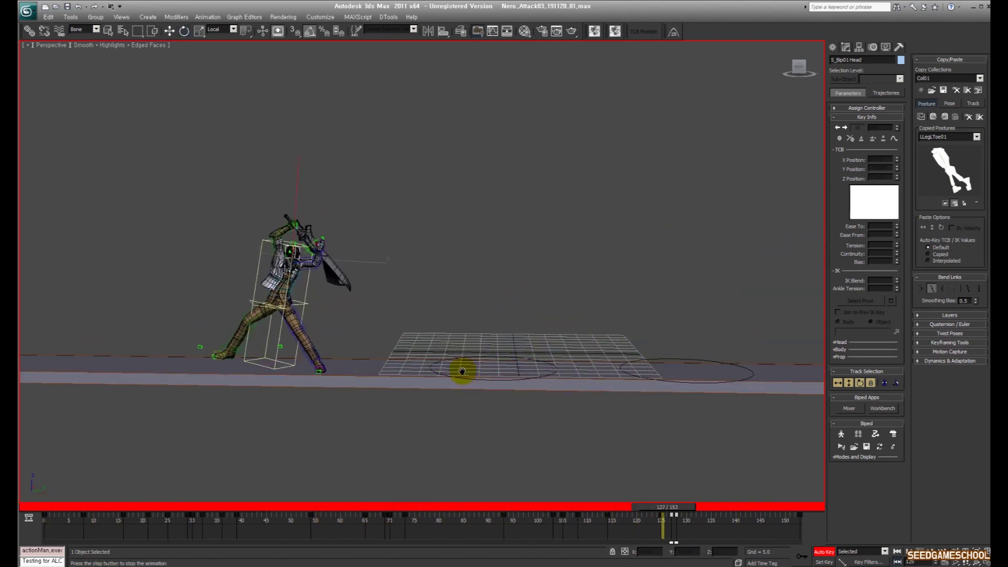
alt+middle_drag(428, 279, 524, 266)
scroll(576, 291, down, 3)
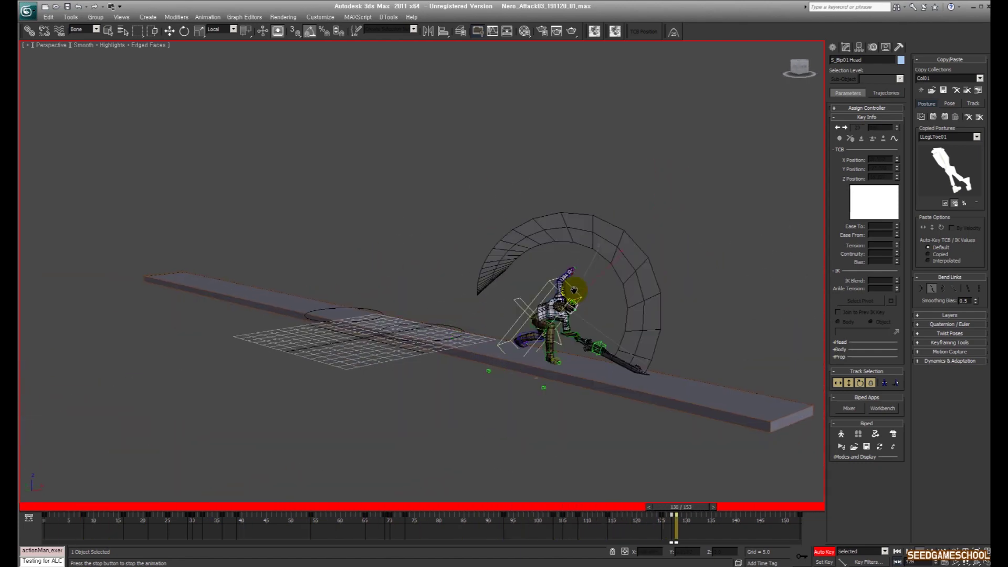
key(slash)
Inspect the right foot and left calf keys at frames 128 and 153, and replay the whole sequence.
drag(675, 509, 672, 509)
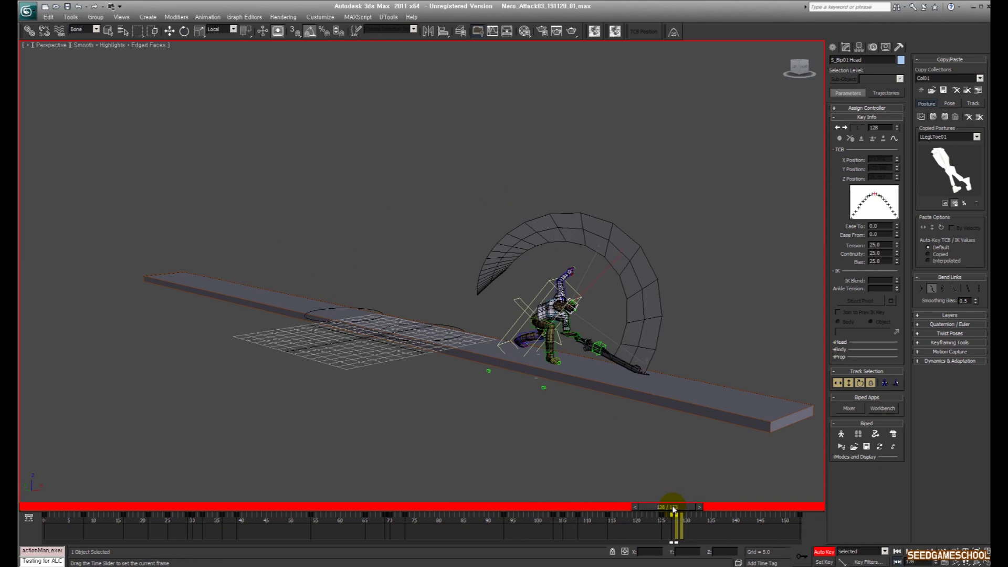
middle_drag(685, 301, 608, 275)
scroll(604, 280, up, 5)
click(485, 373)
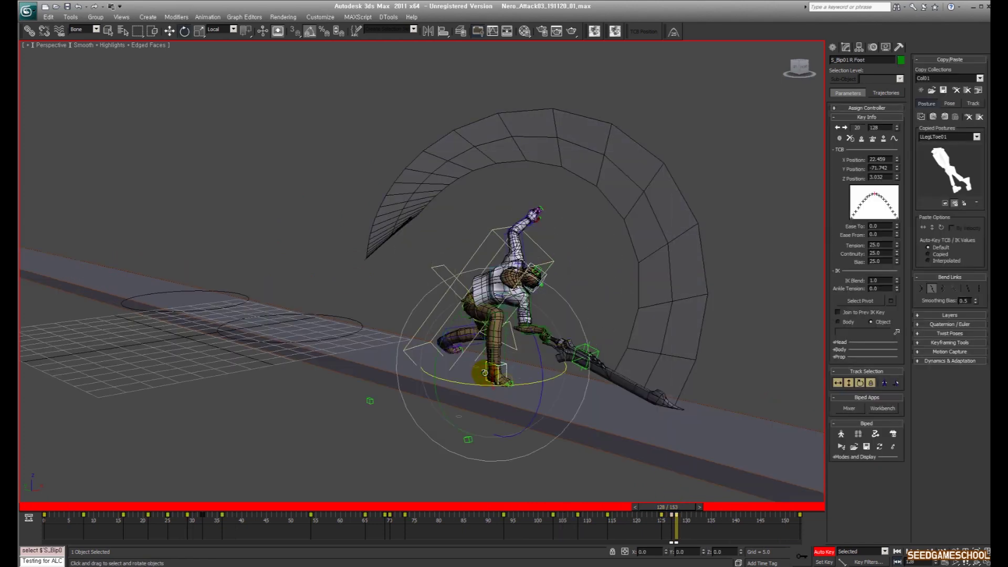
key(period)
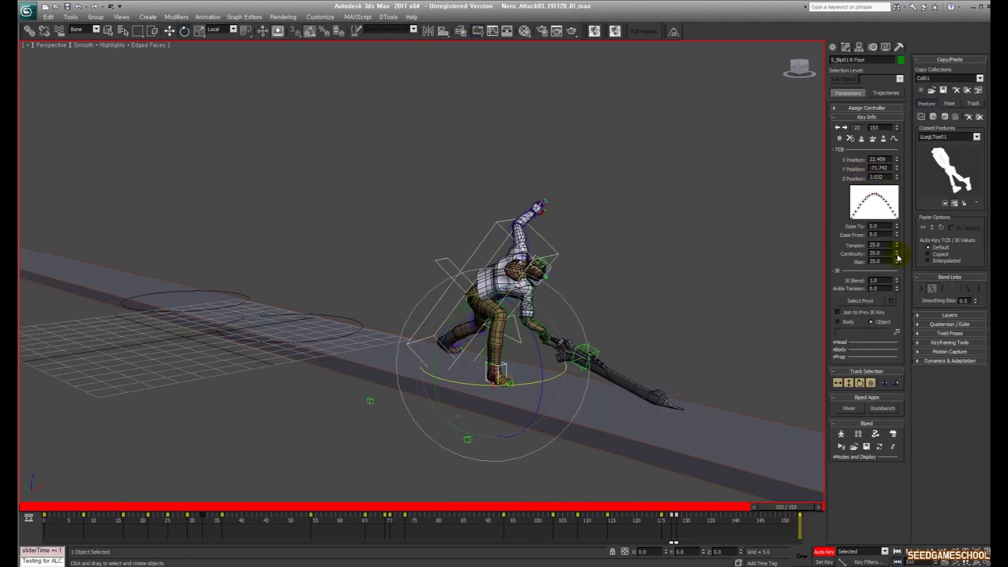
click(447, 328)
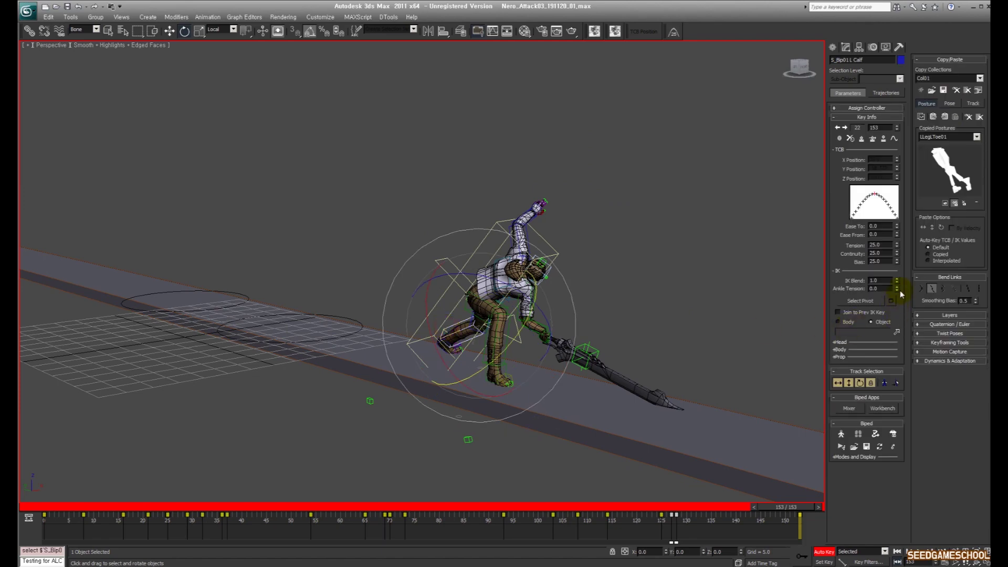
key(comma)
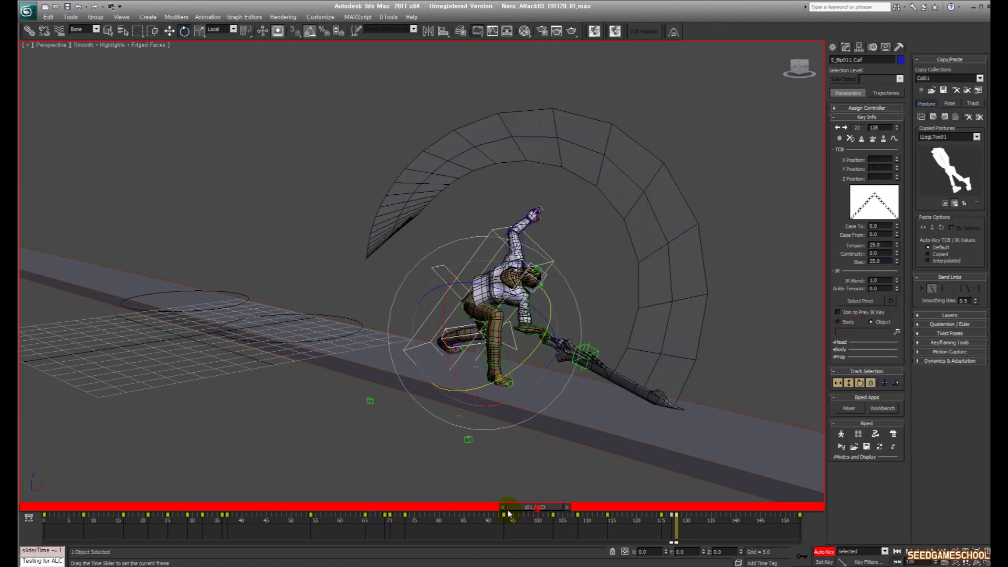
key(slash)
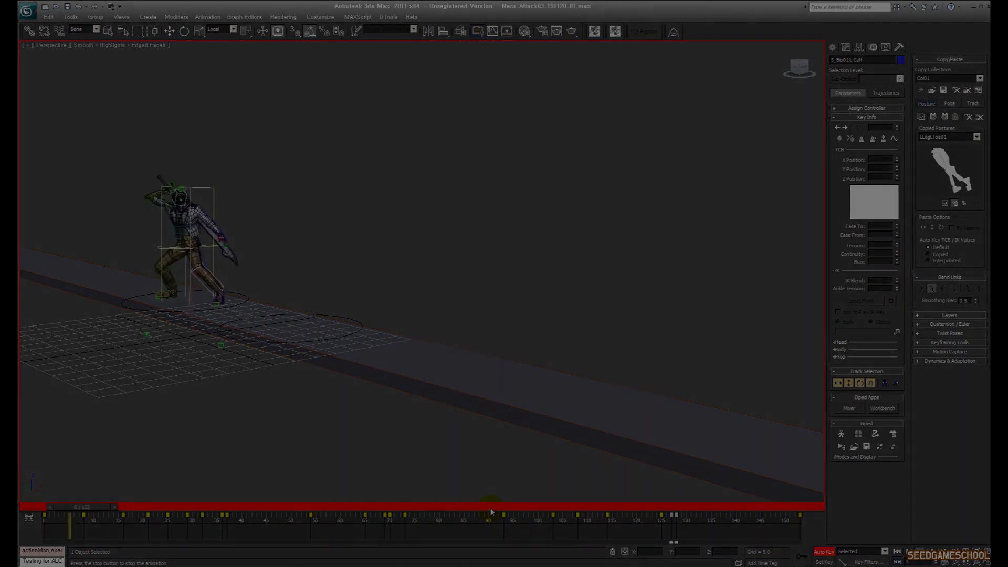